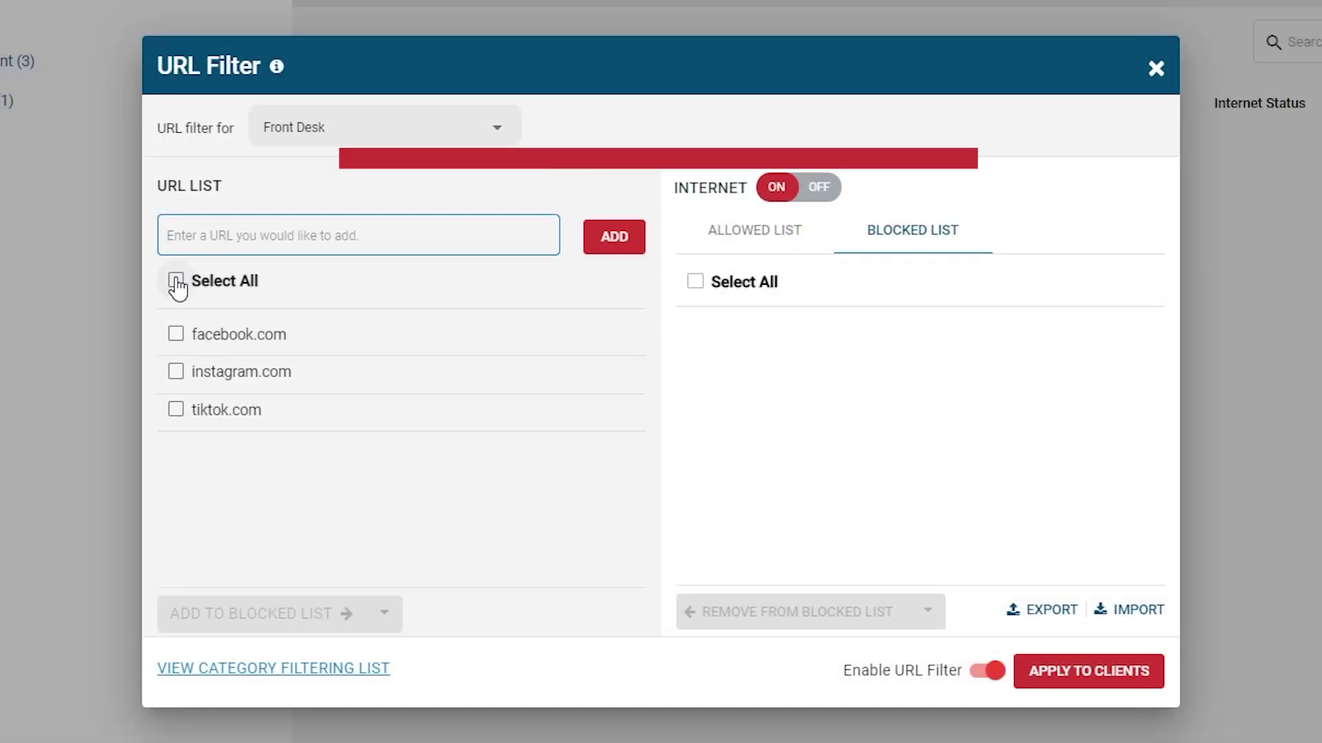
Select facebook.com, instagram.com and tiktok.com and add them to Front Desk's blocked list.
click(177, 281)
click(323, 628)
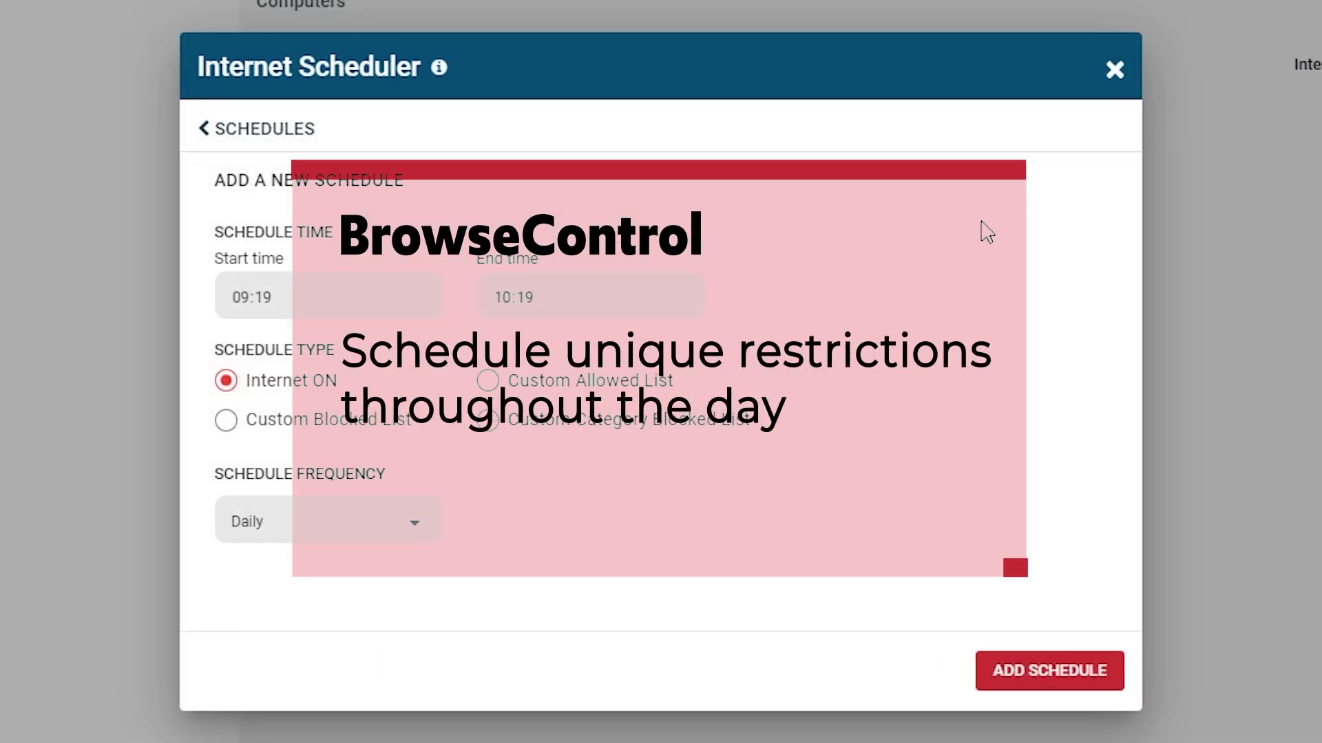
click(238, 297)
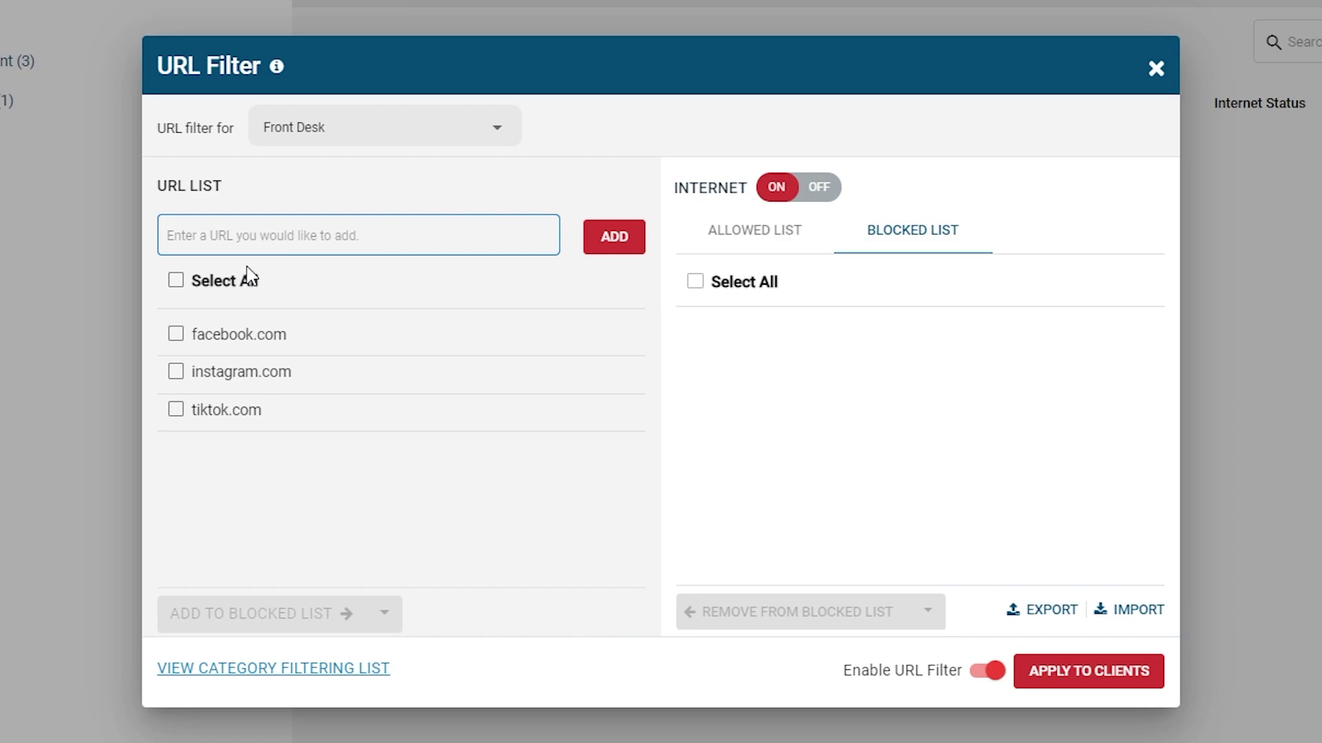
click(176, 282)
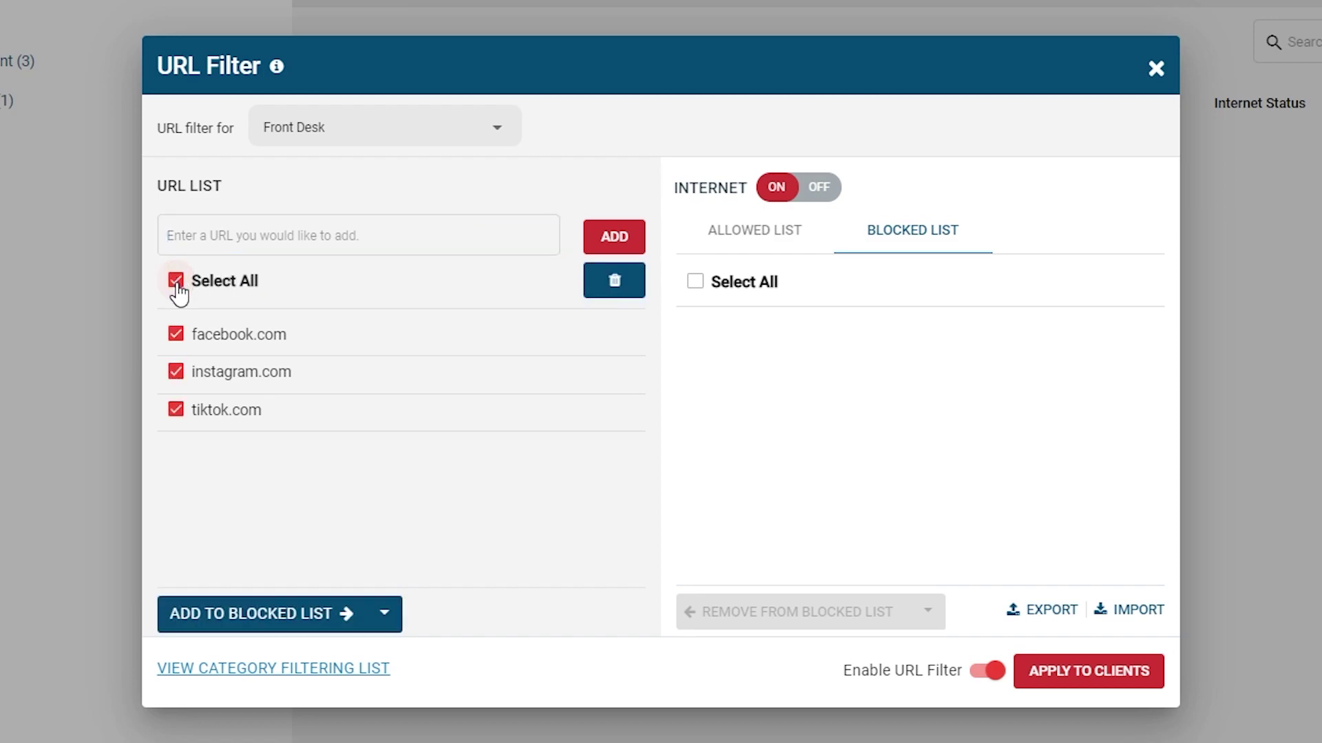
click(325, 629)
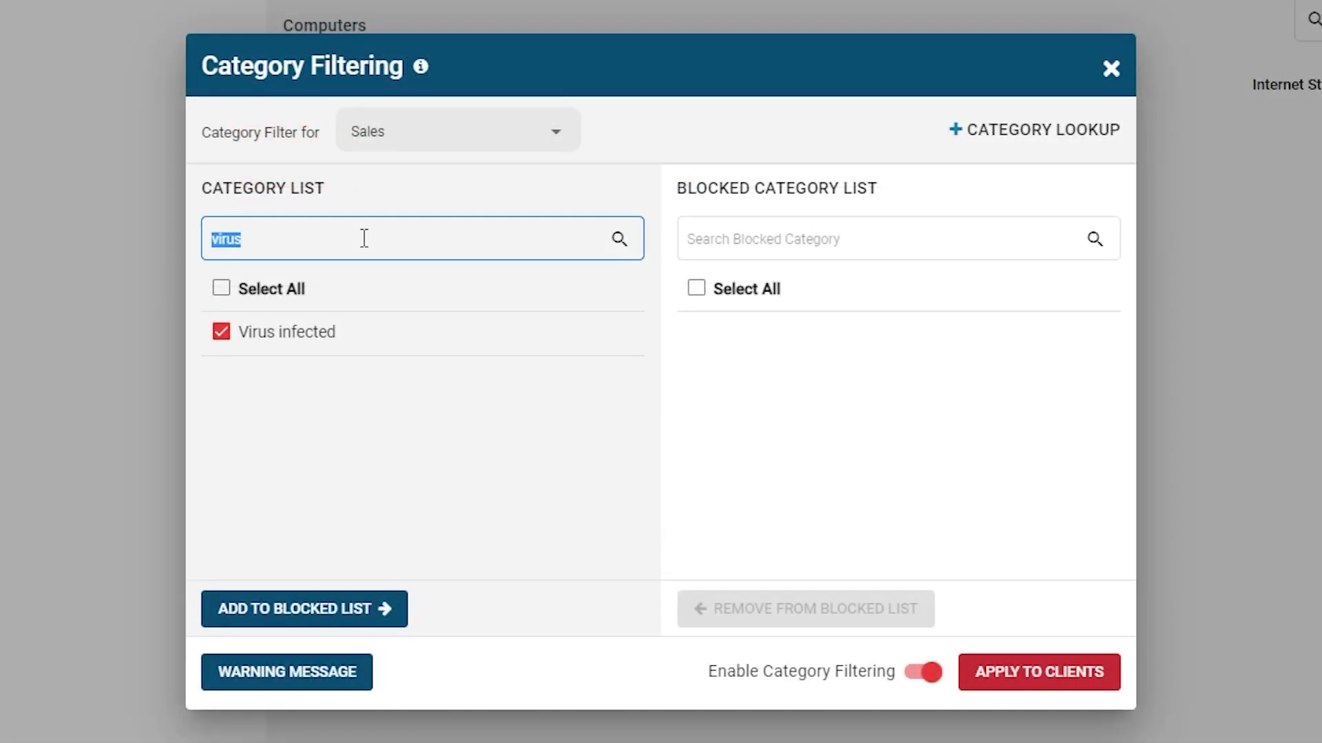
Search 'social', block the Social networks category for Sales, and pick the Top N Domains by Browsing Time report.
text(social)
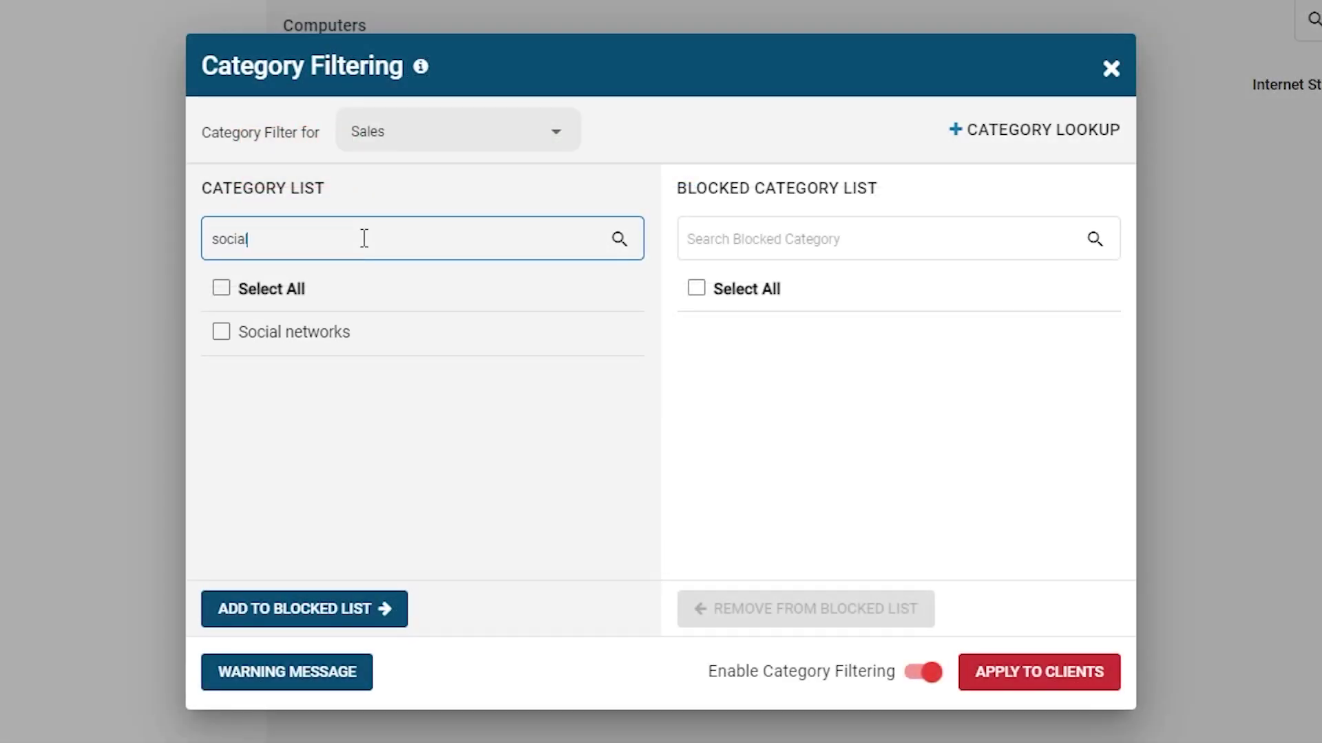
click(221, 333)
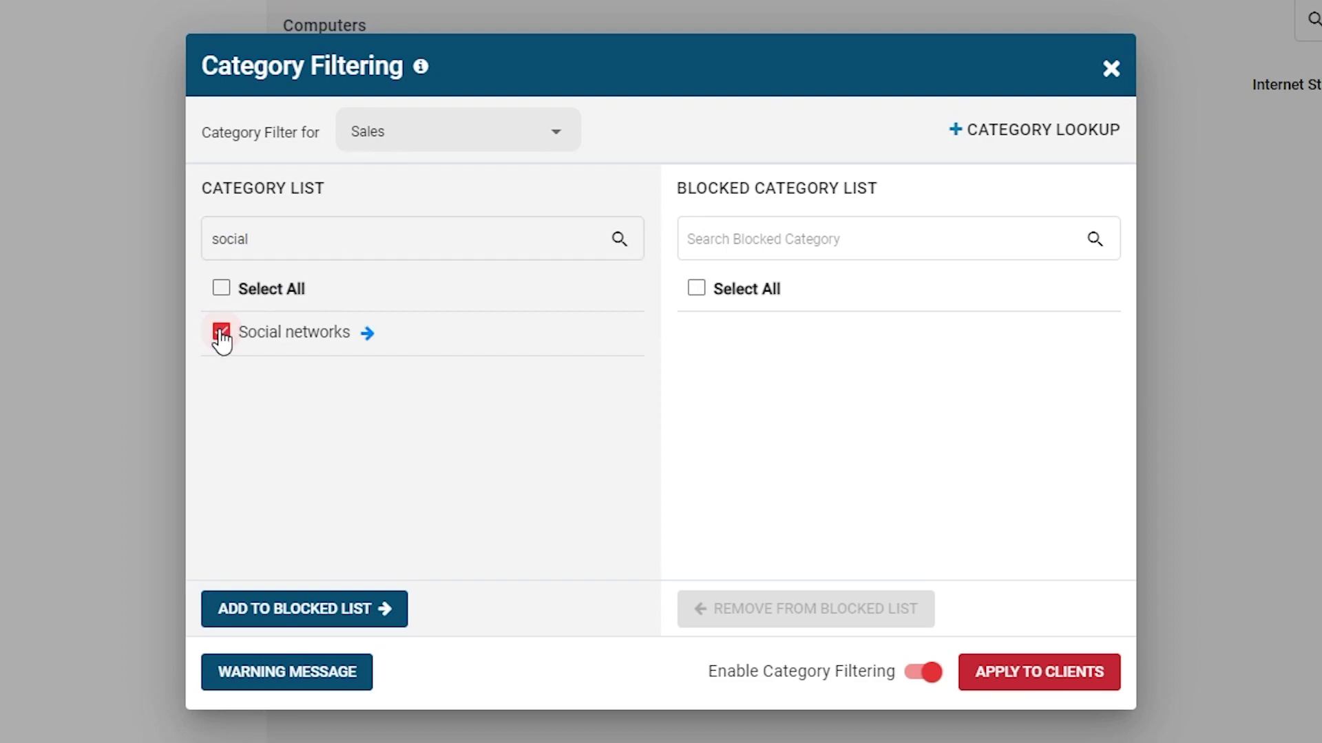
click(387, 610)
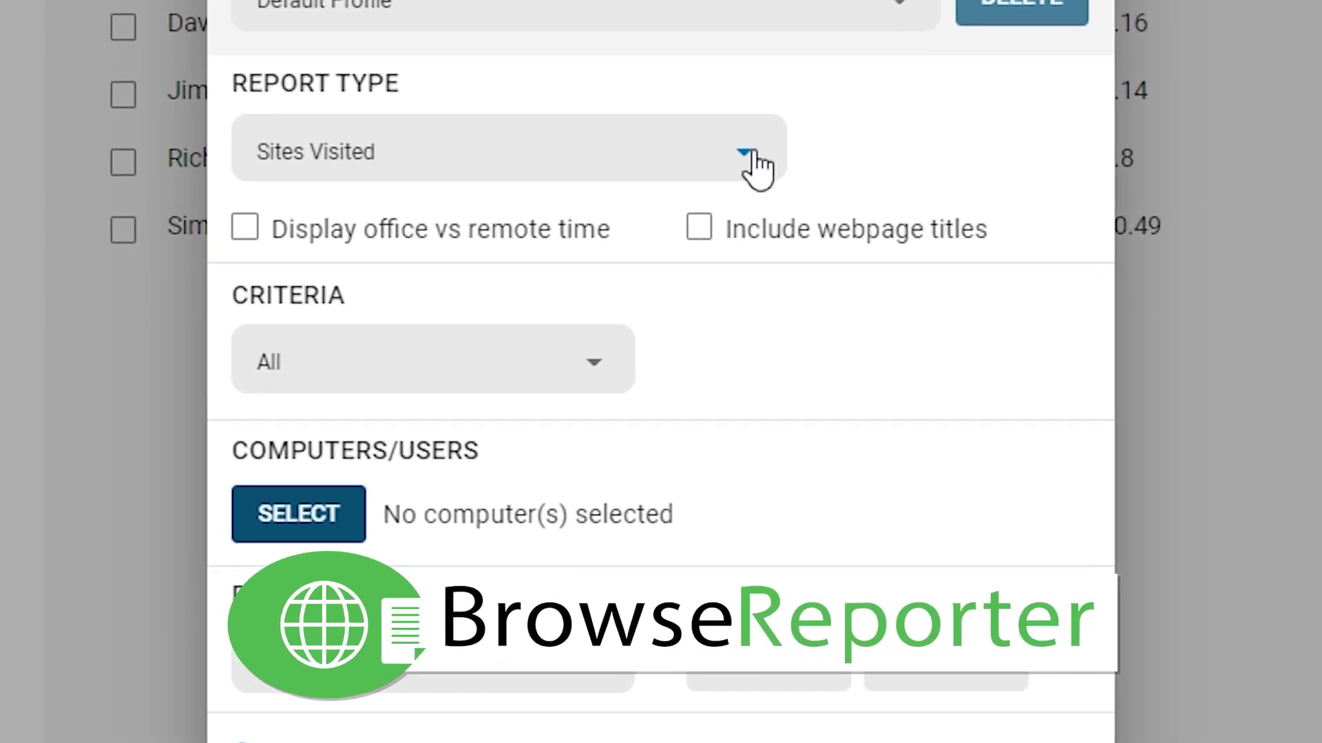
click(722, 228)
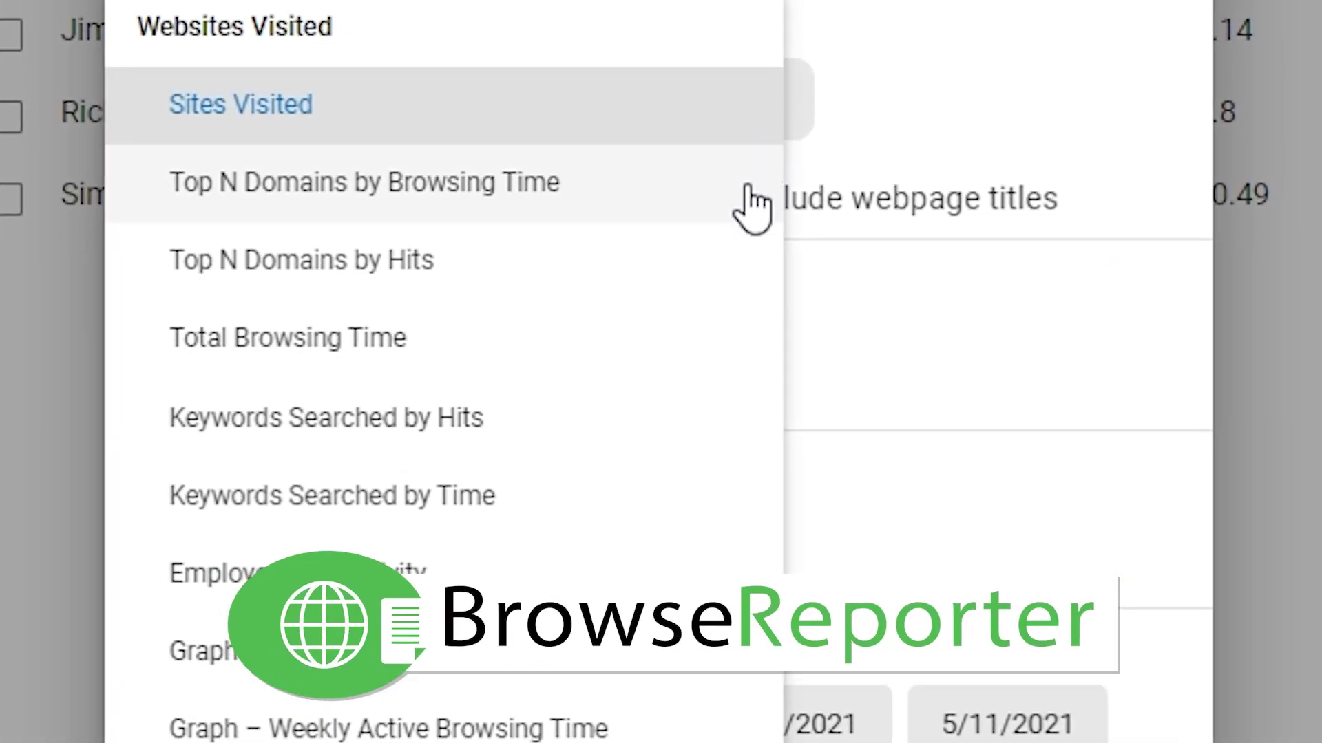
click(752, 201)
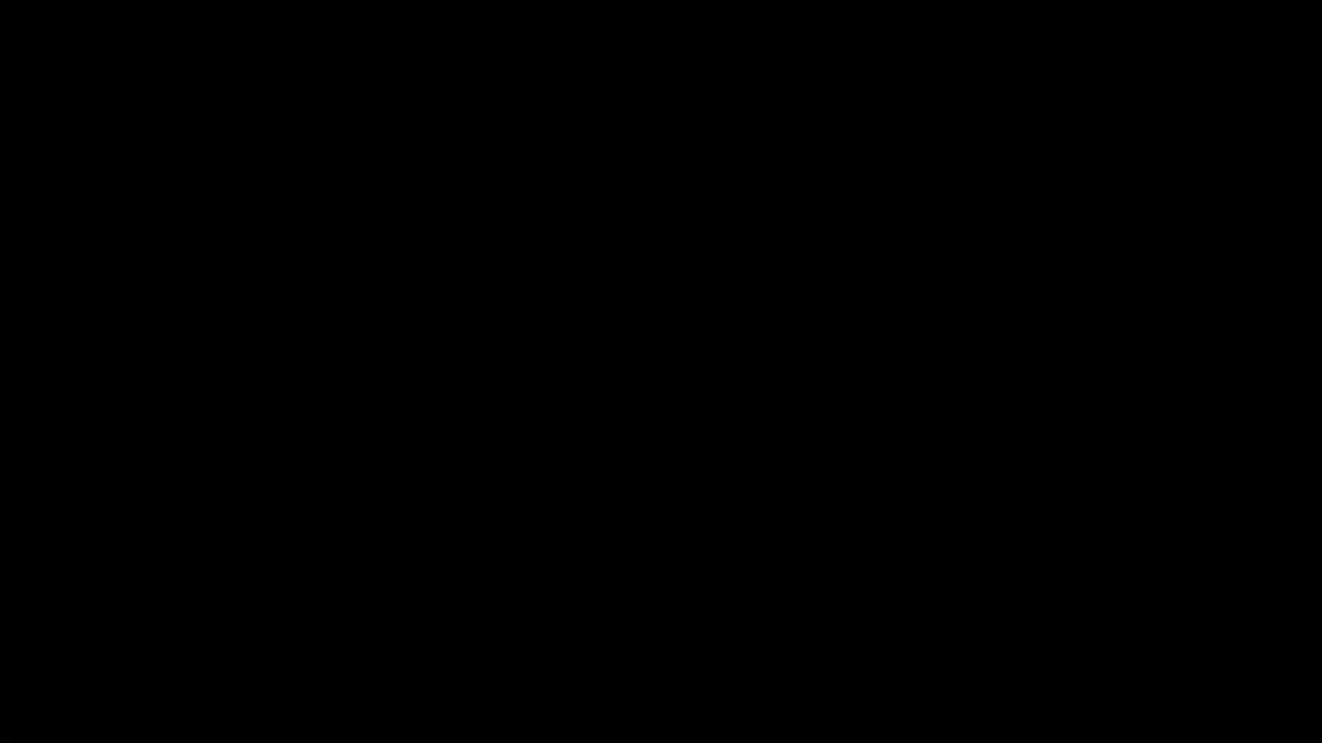
Go to currentware.com/download to load CurrentWare's download page.
text(currentware.com/)
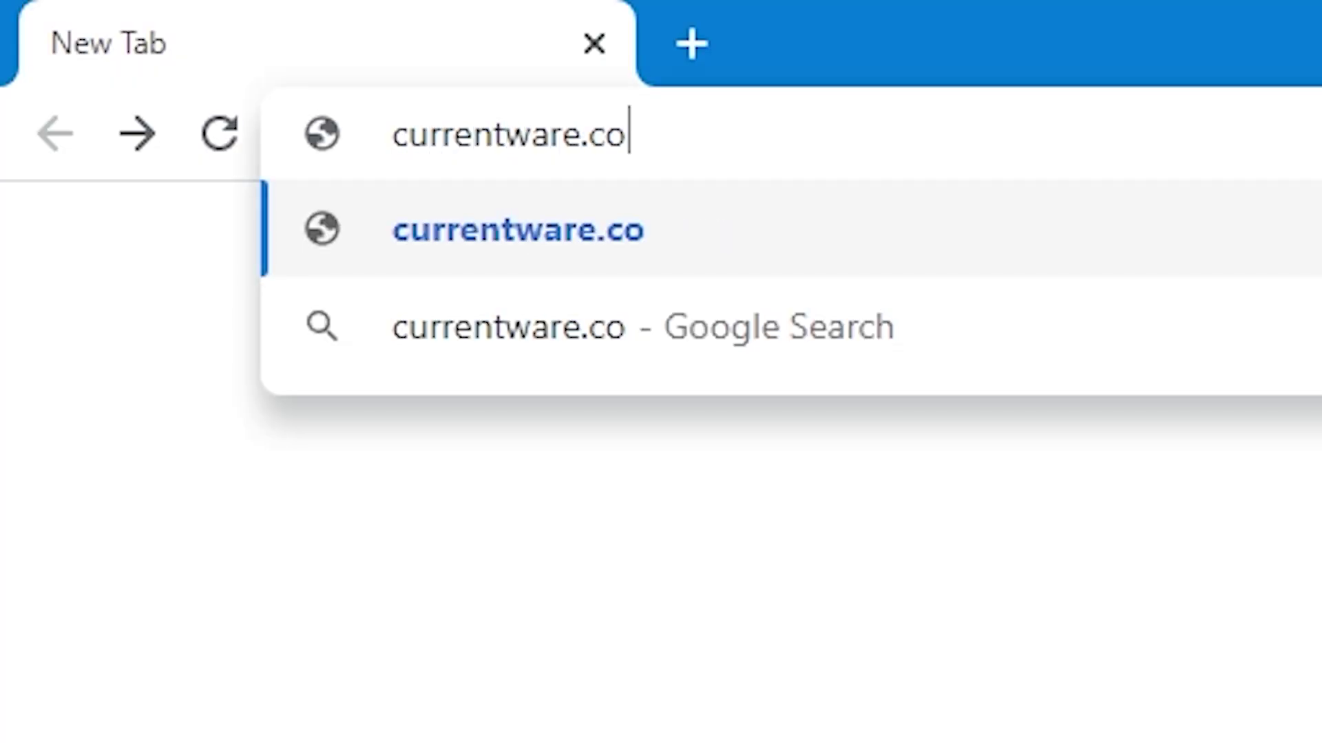
text(download)
key(Return)
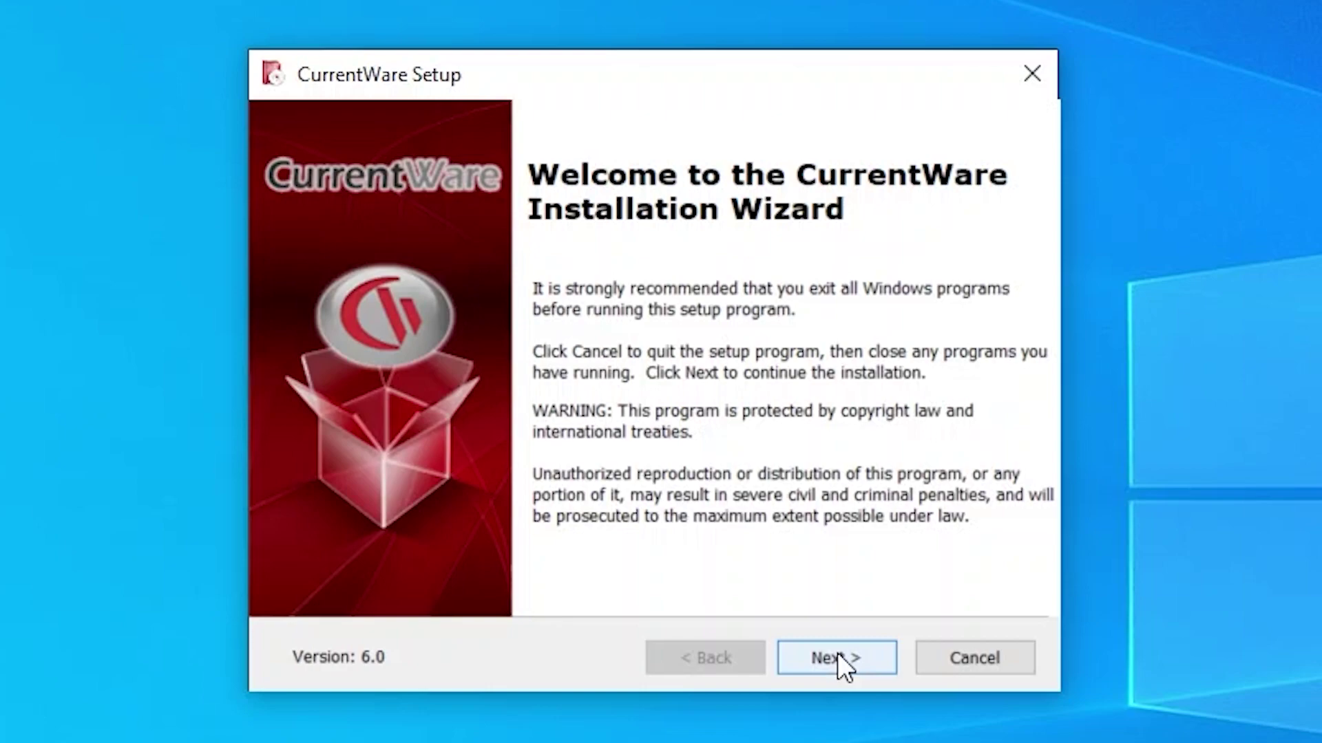
Get past the welcome page and accept the licence terms to reach feature selection.
click(838, 652)
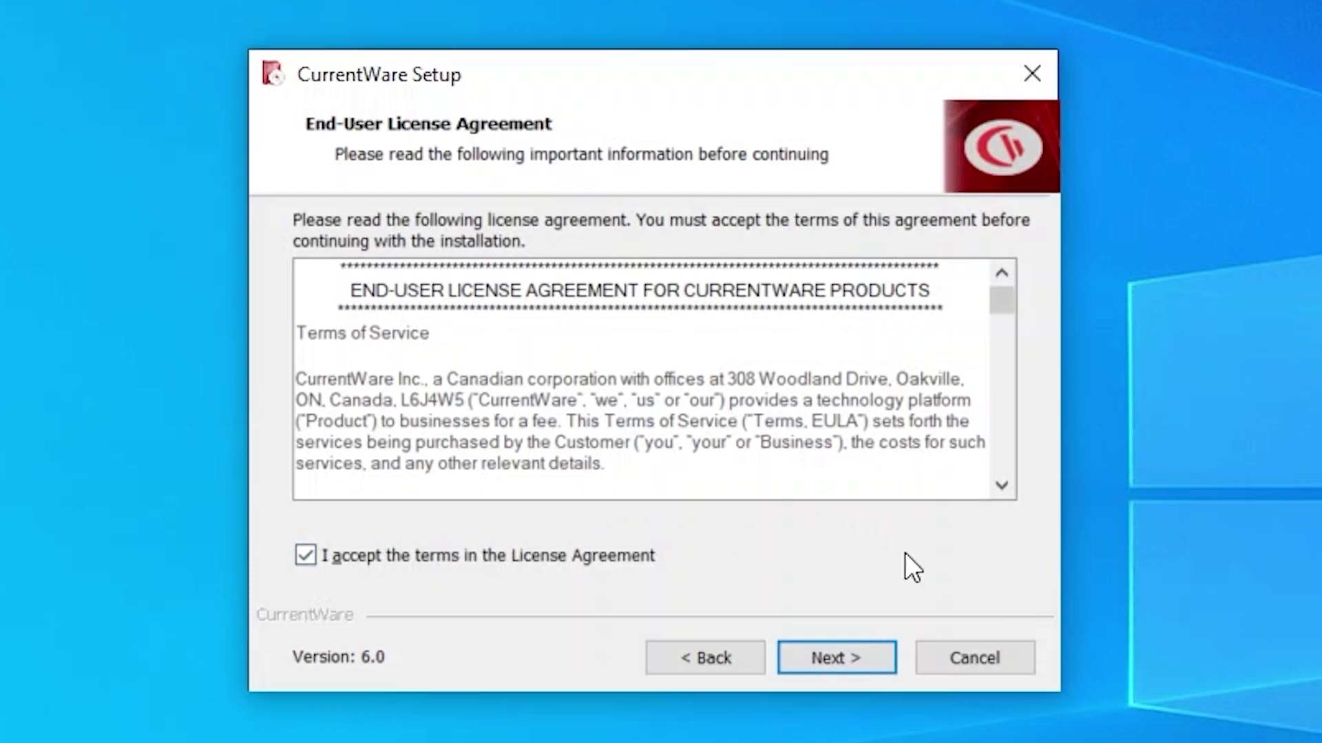
click(857, 661)
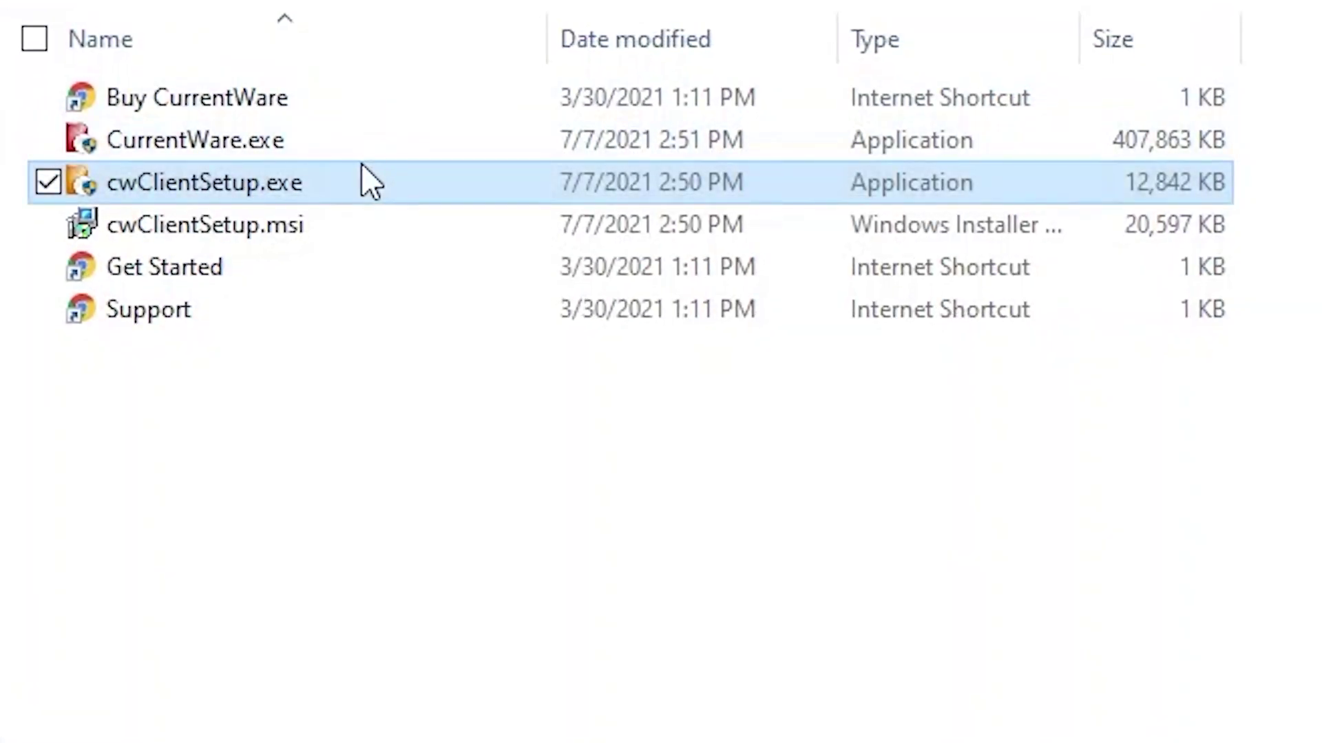
Launch cwClientSetup.exe, paste the server's computer name into the Server field, and start installing.
double_click(361, 175)
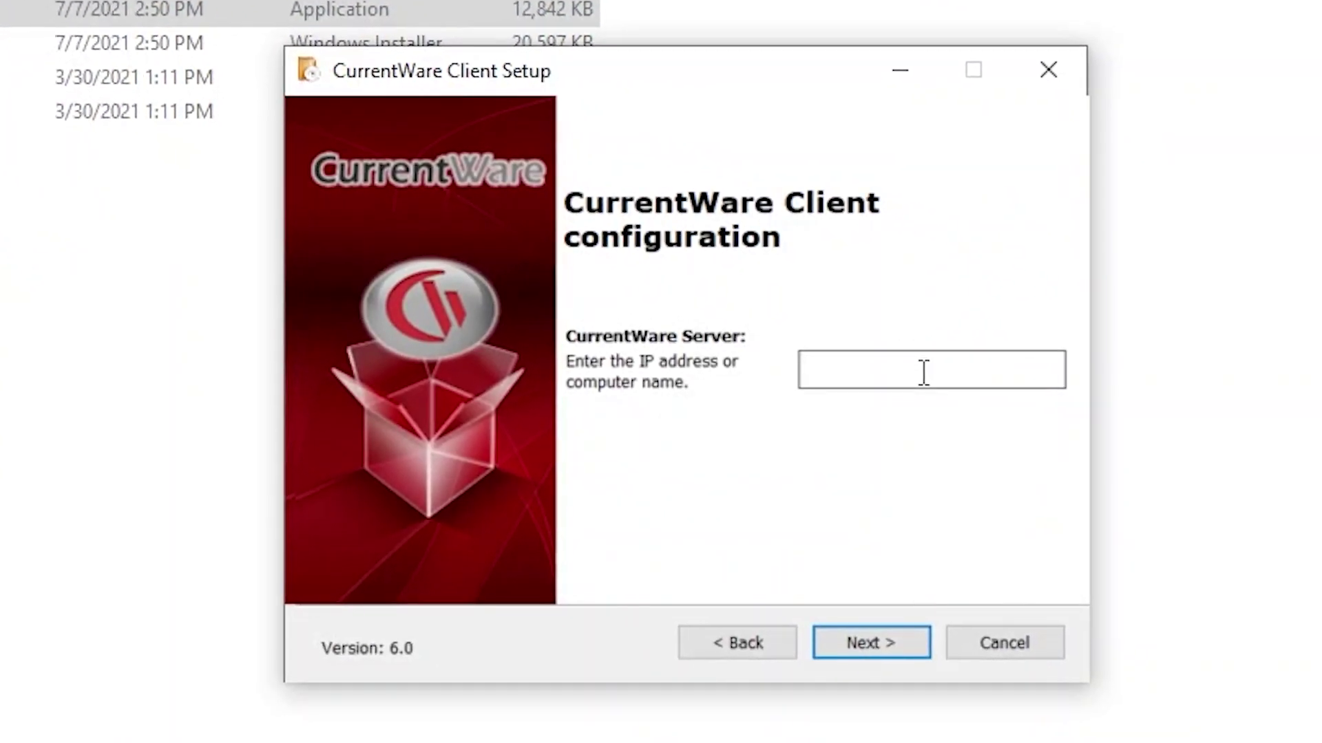
right_click(923, 373)
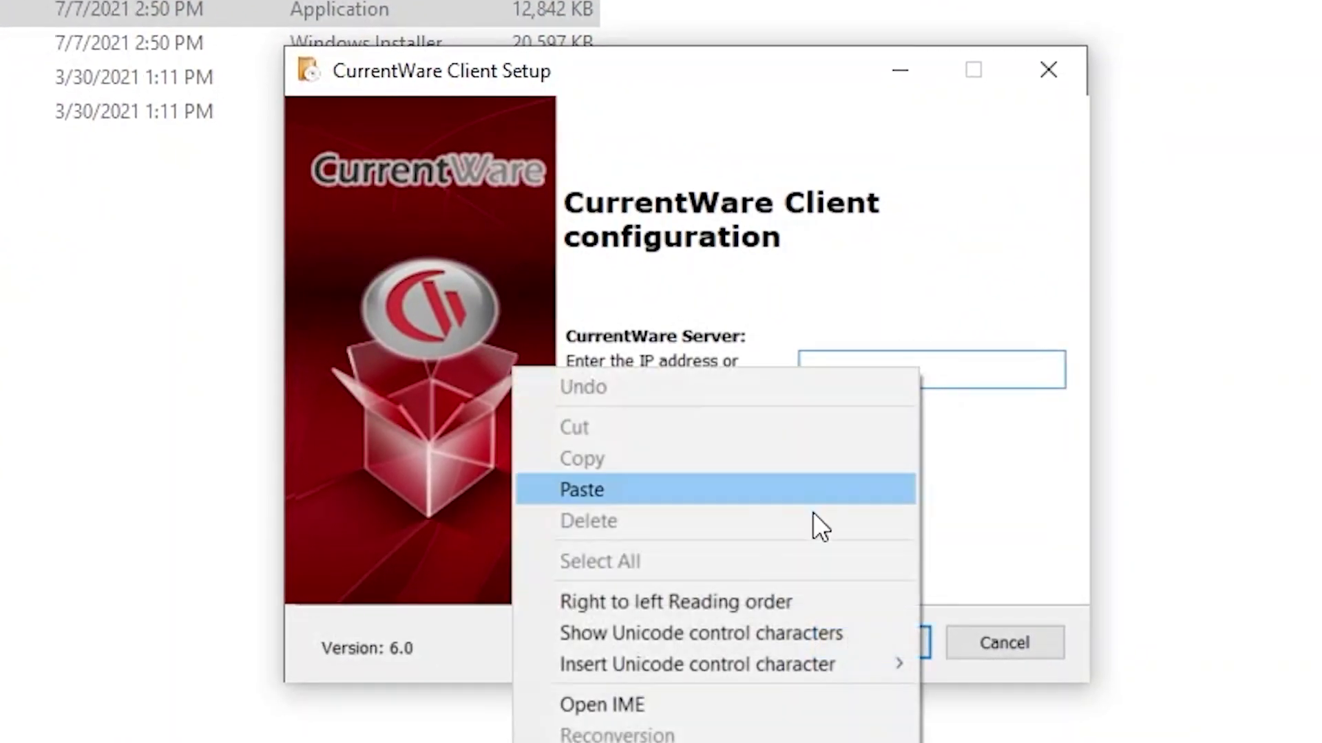
click(711, 492)
click(911, 642)
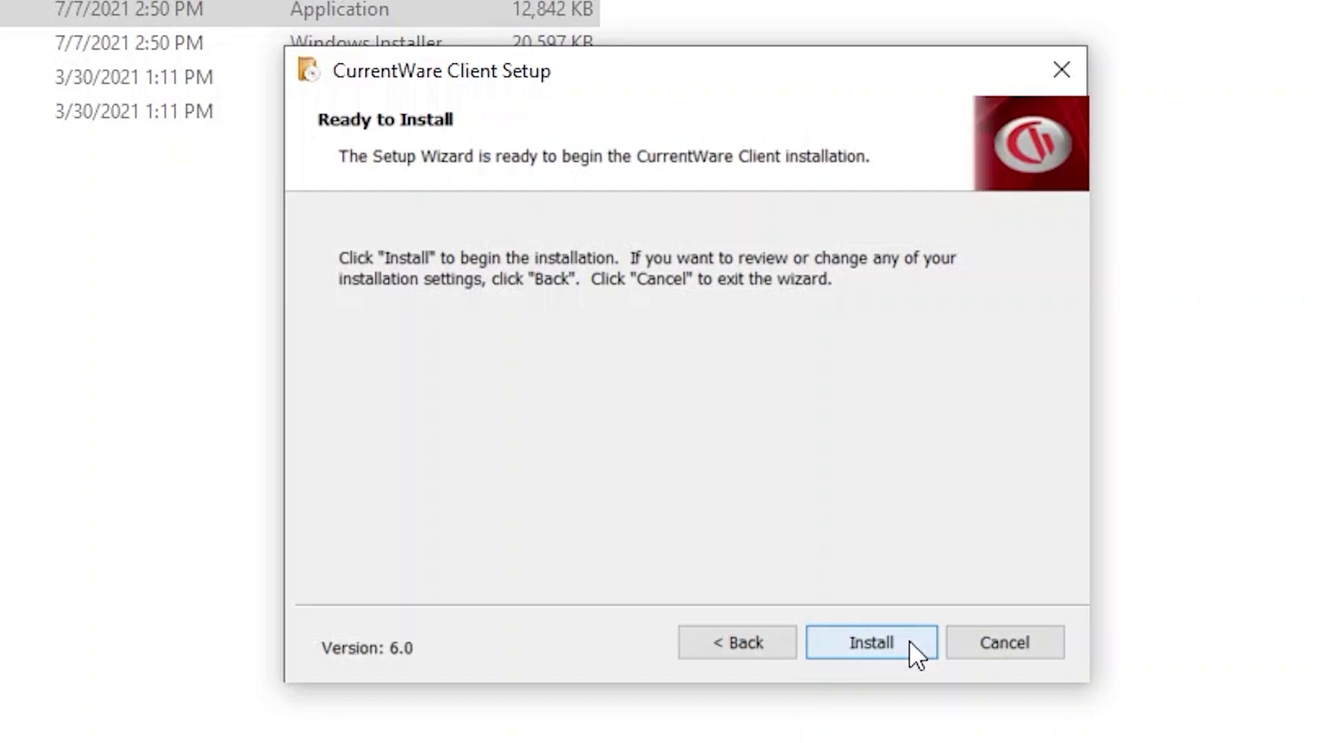
click(908, 641)
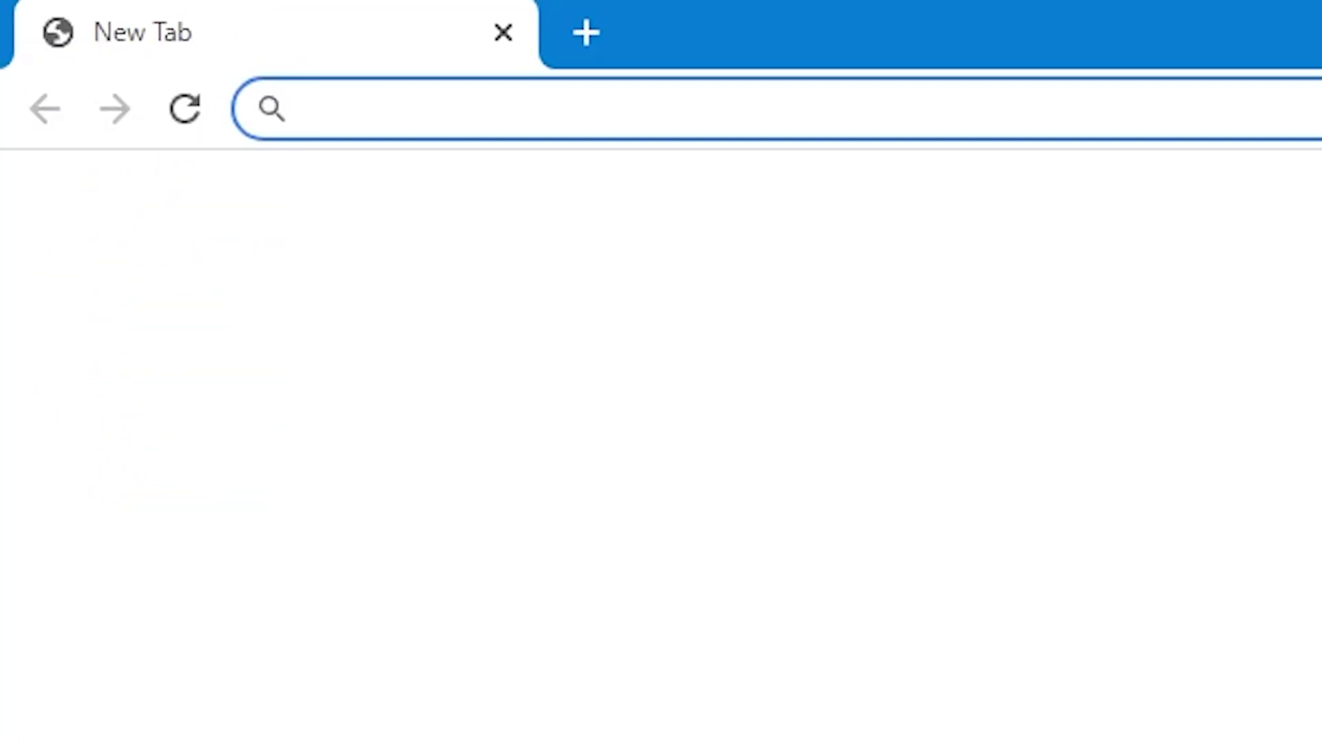
Load currentware.com/support and enter the operator username, then move on to the password.
text(currentware.co)
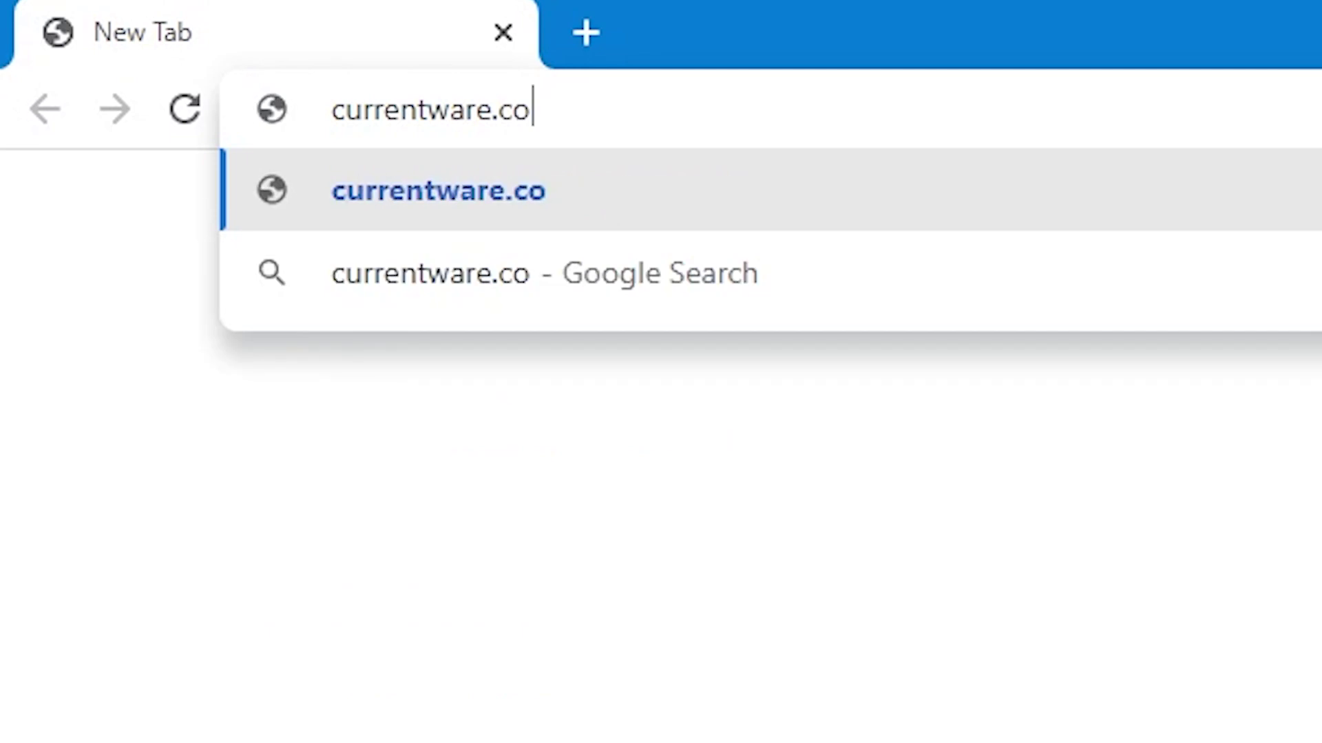
text(m/support)
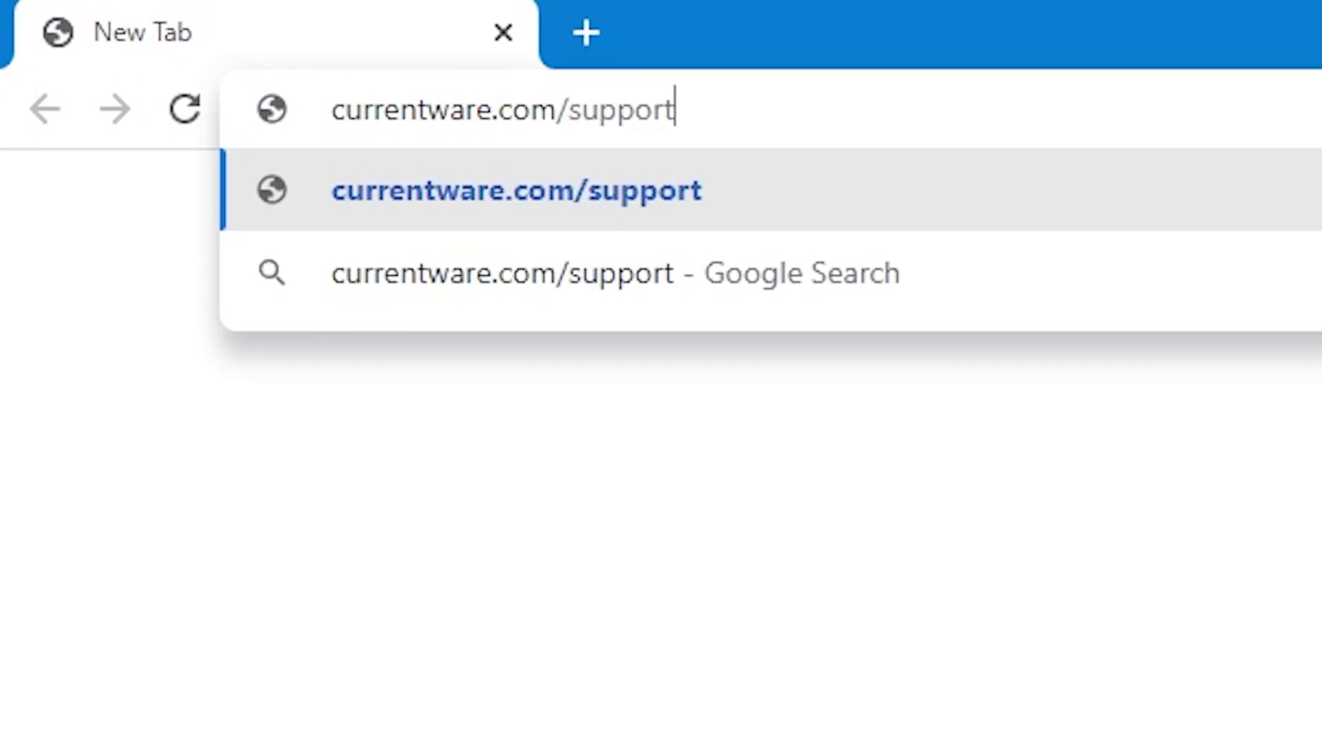
key(Return)
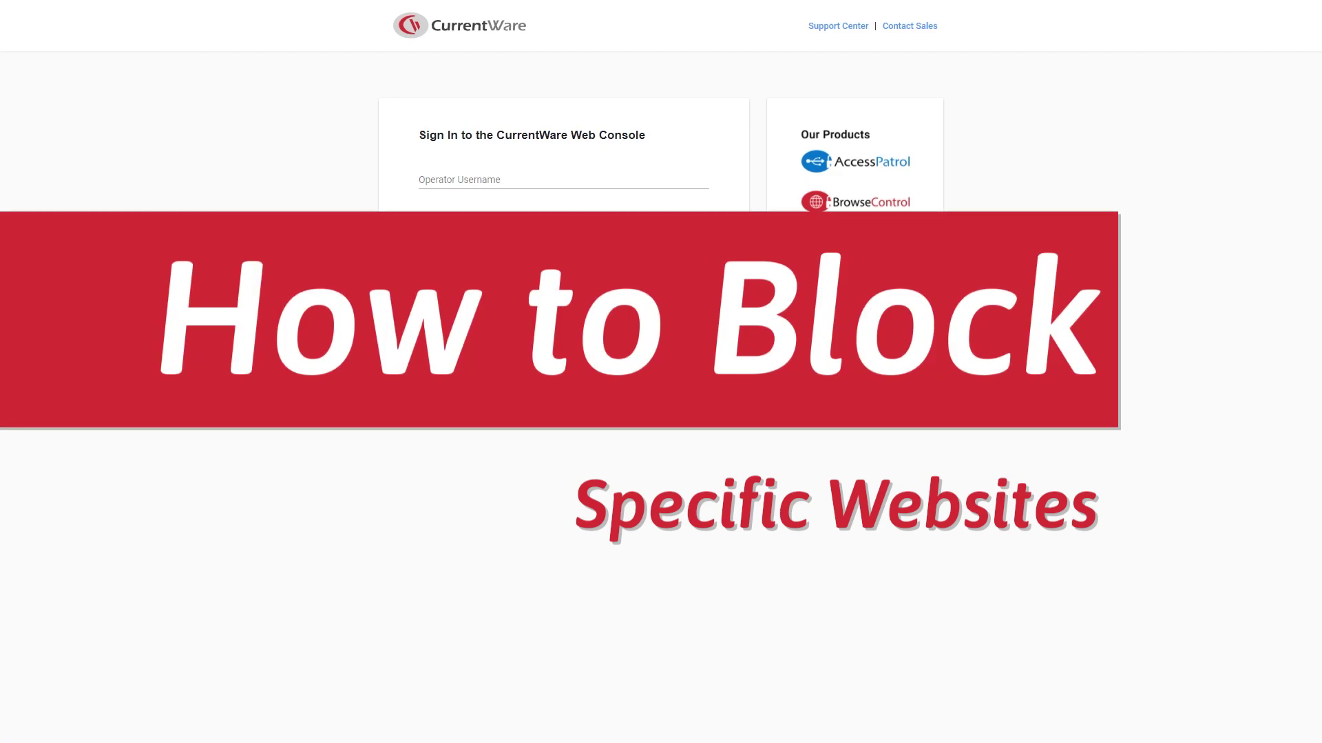
click(466, 185)
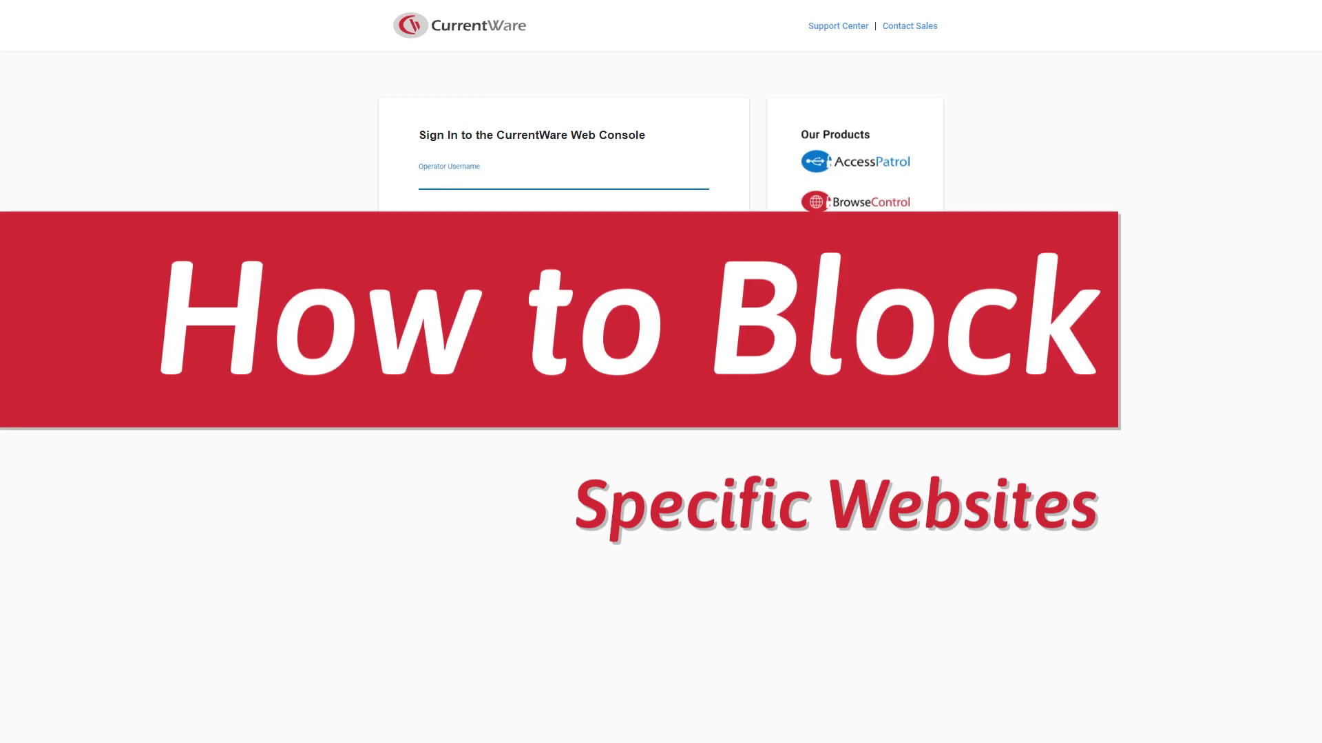
key(Tab)
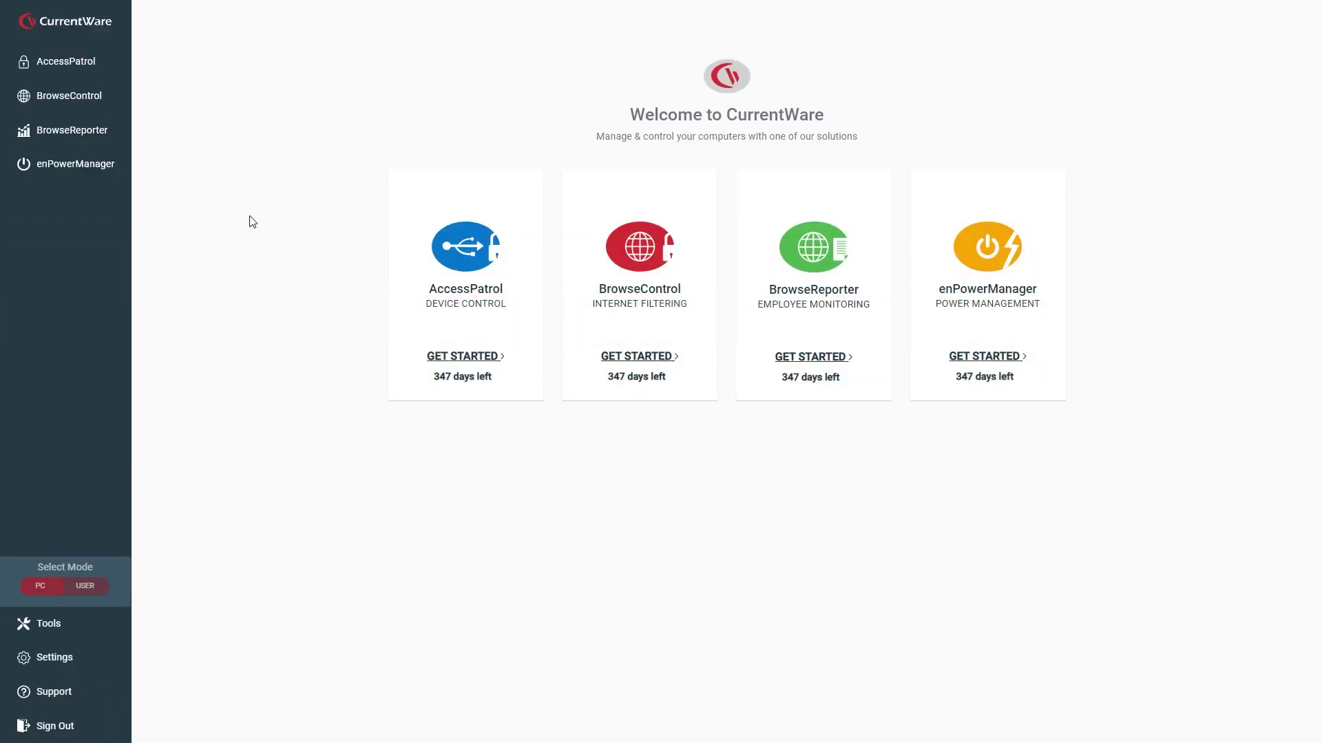
Open BrowseControl's Computers page and its URL Filter for the Computers group.
click(665, 280)
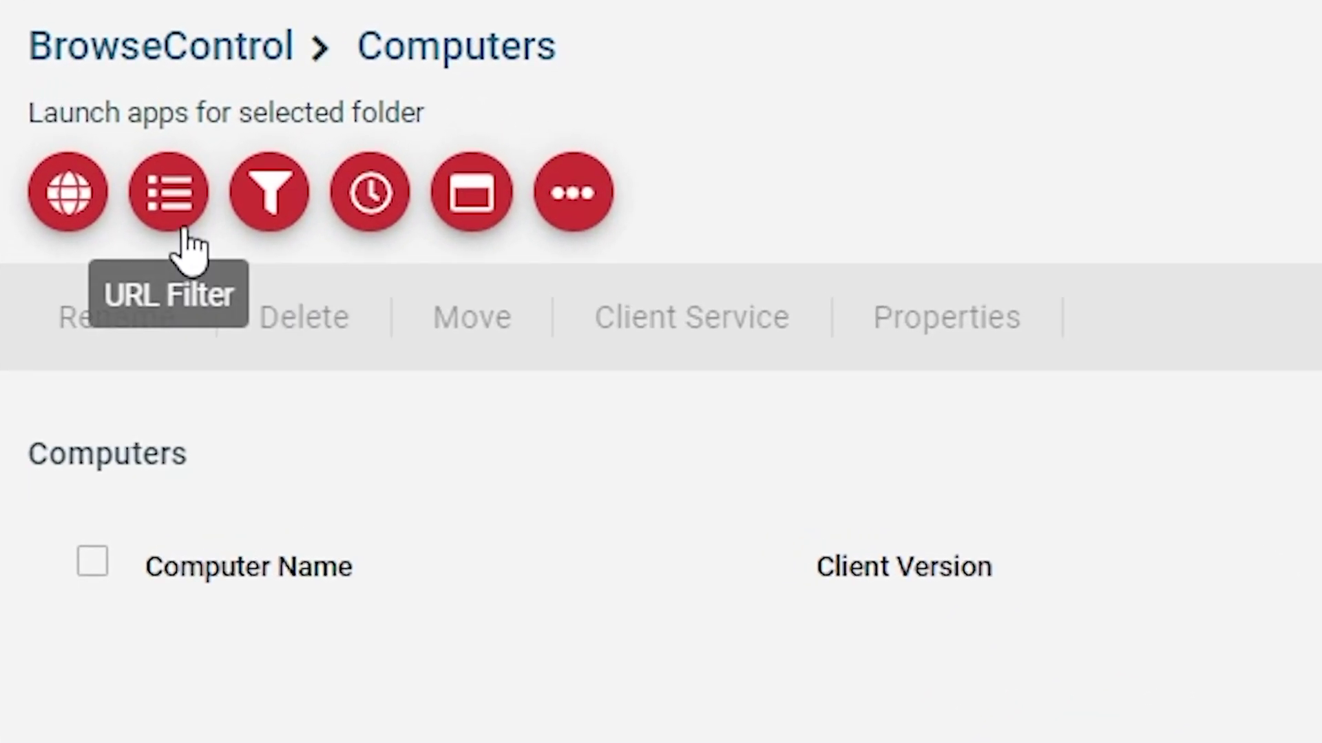
click(310, 141)
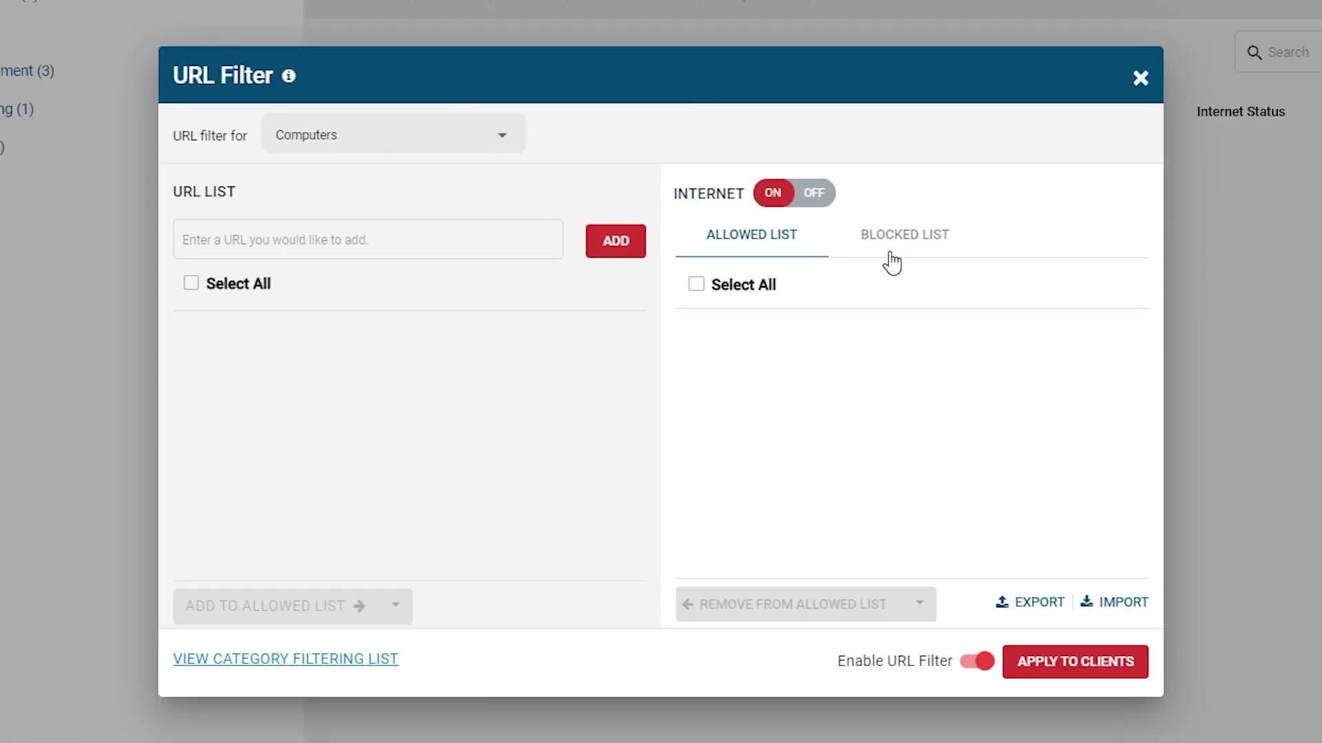
Switch to the blocked list view and choose Front Desk as the group to filter.
click(892, 255)
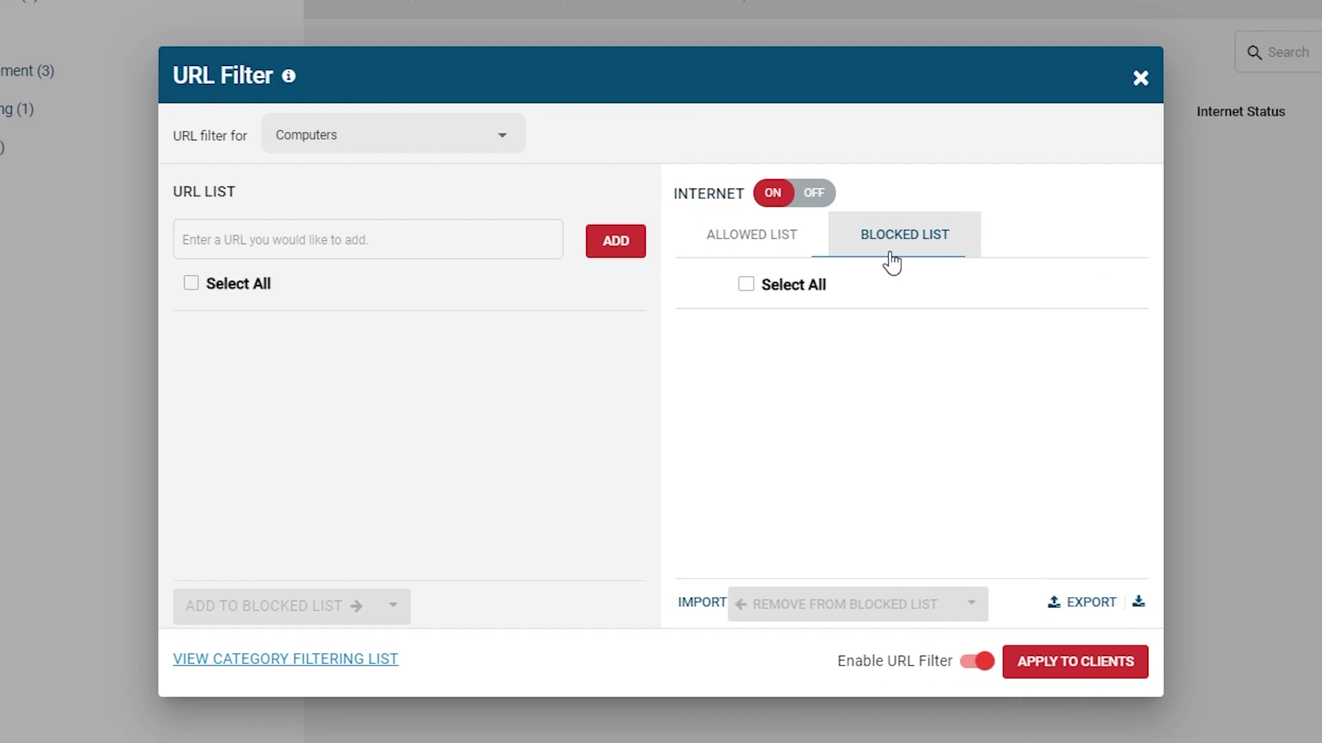
click(498, 144)
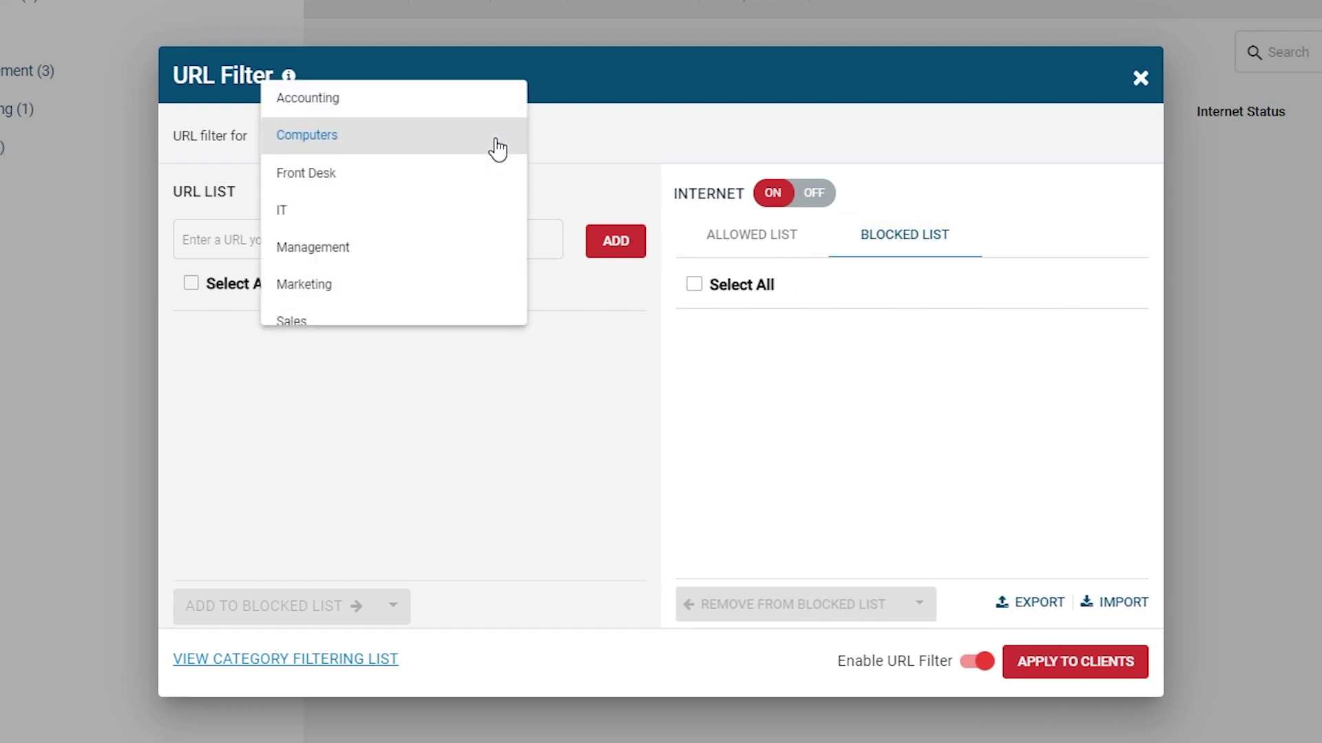
click(451, 181)
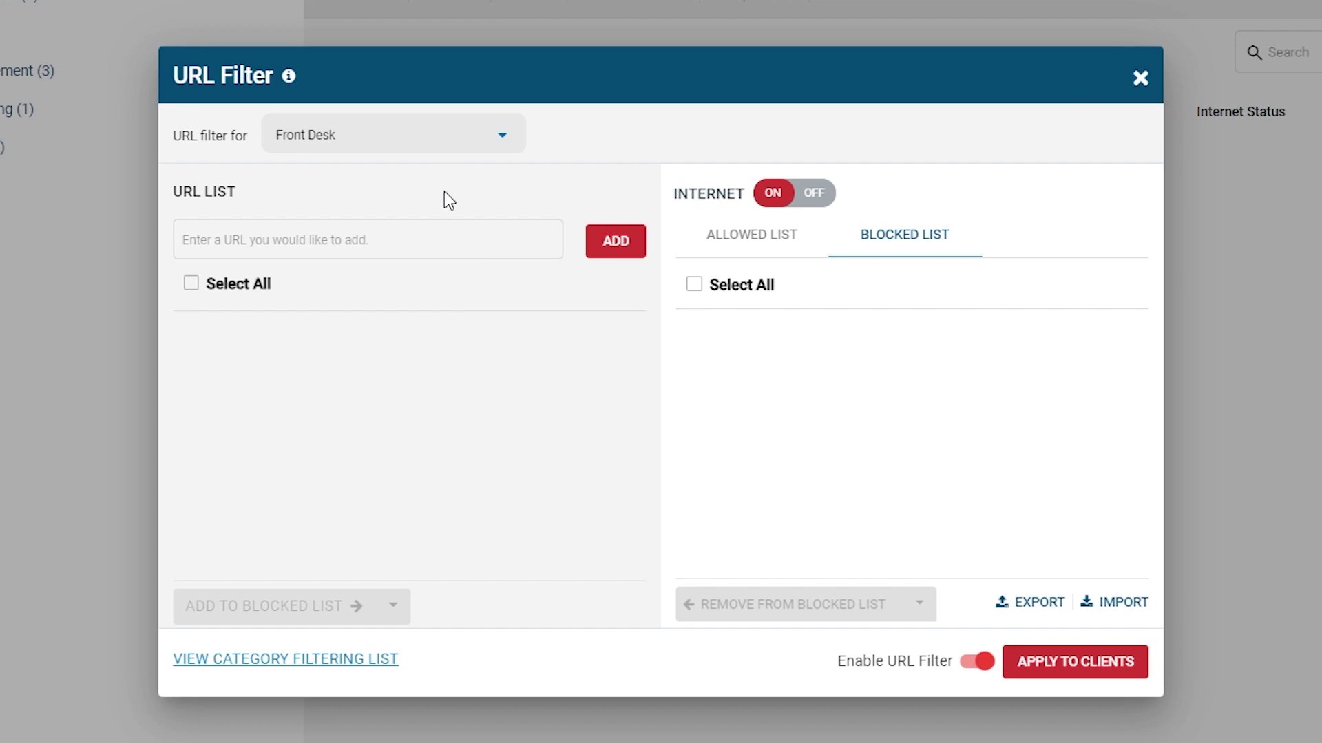
Add instagram.com, tiktok.com and facebook.com to the URL list.
click(373, 257)
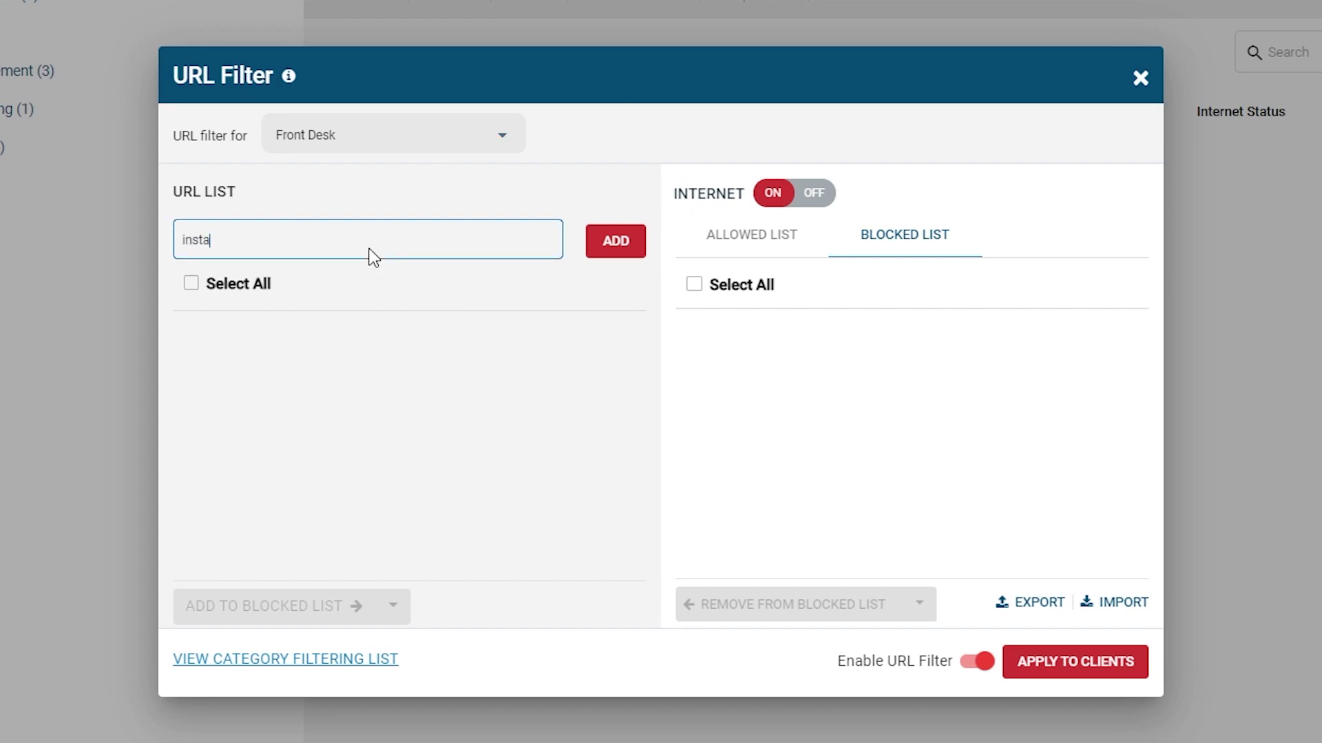
text(instagram.com)
click(605, 252)
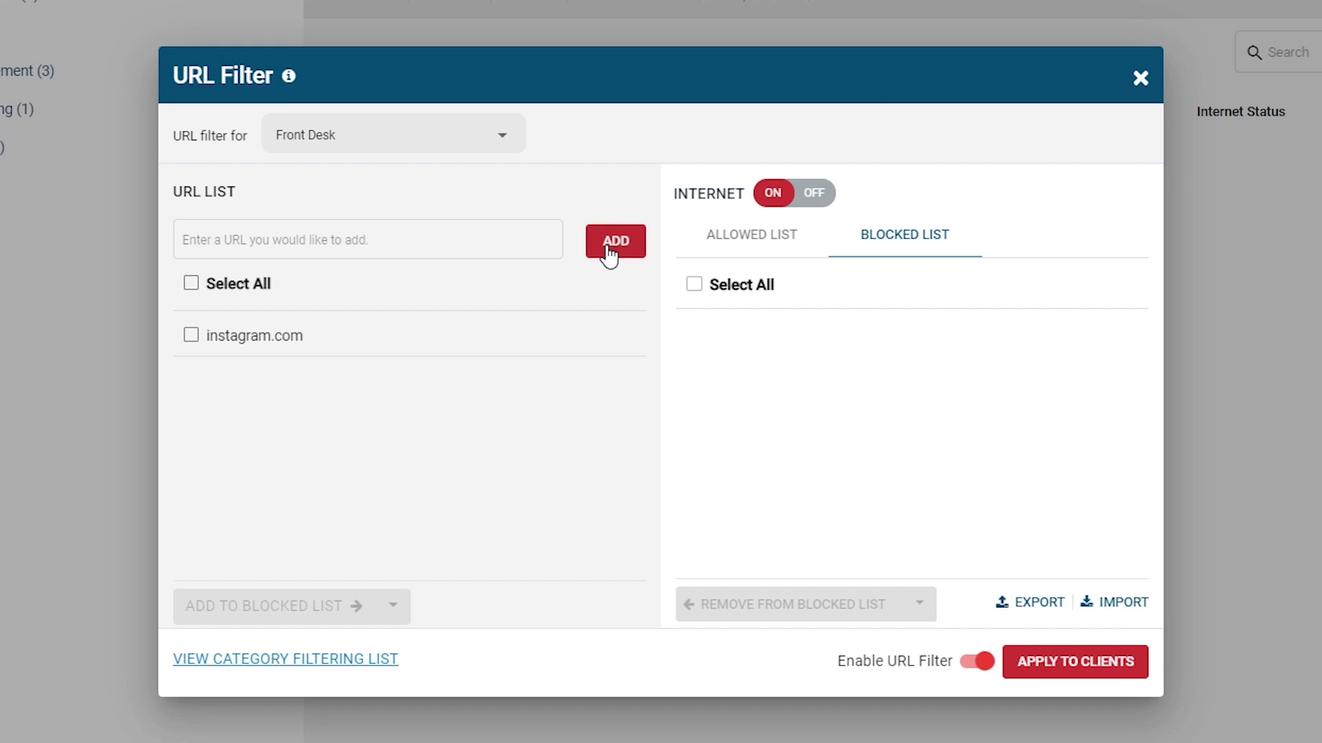
click(476, 238)
text(tiktok.com)
key(Return)
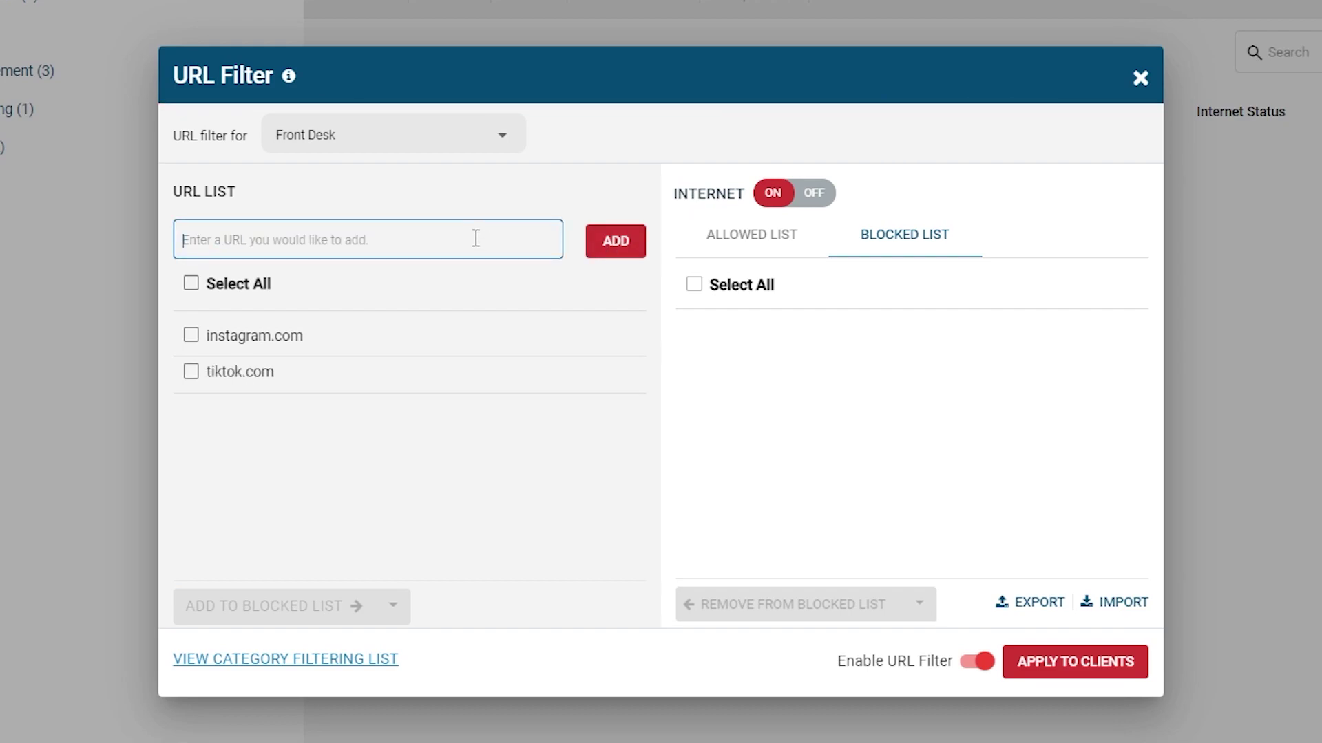
text(facebook.com)
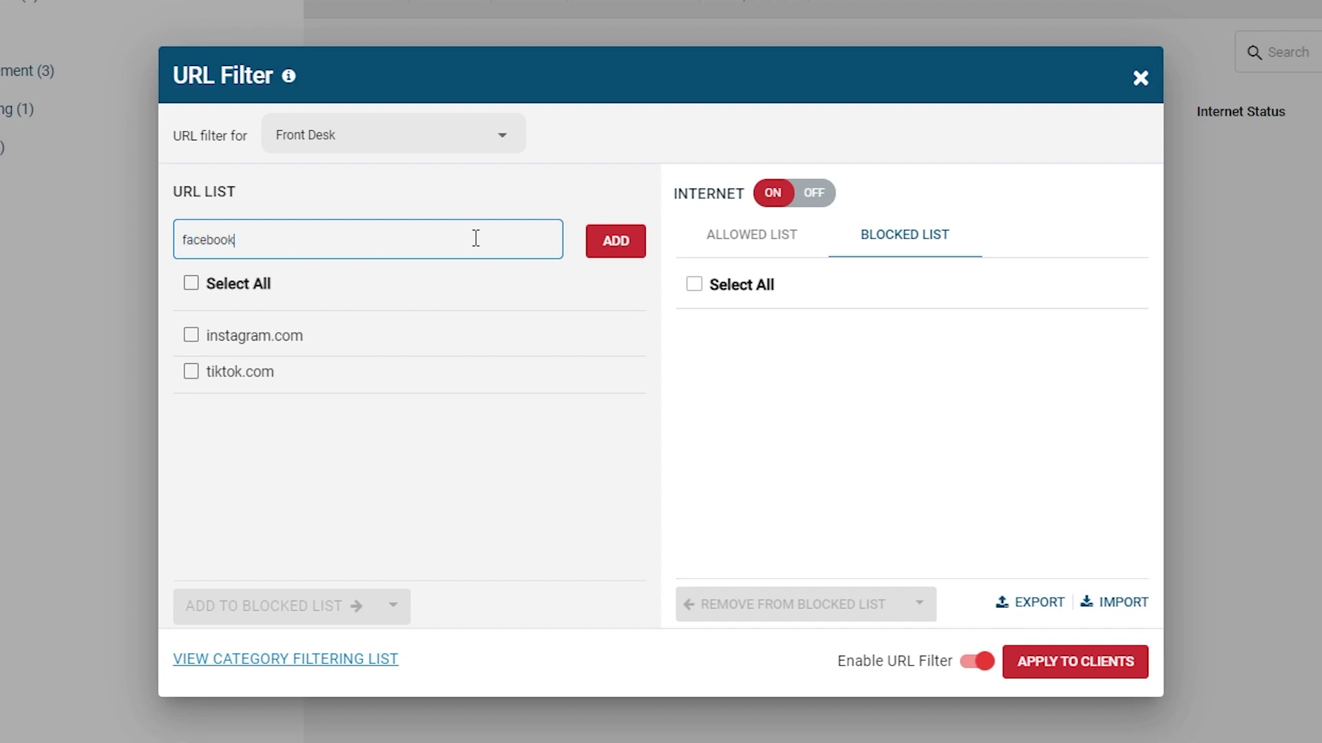
key(Return)
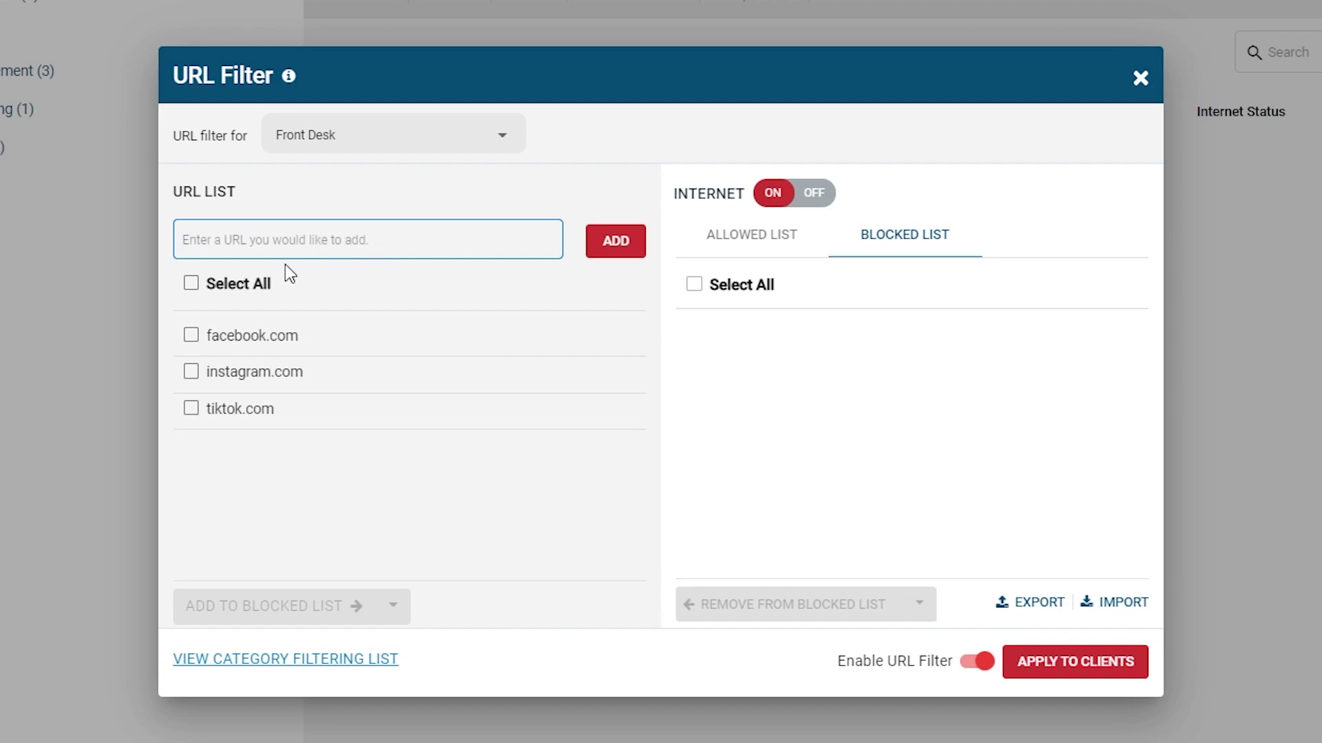
Block all three URLs for Front Desk, then reselect them for adding to multiple groups.
click(191, 284)
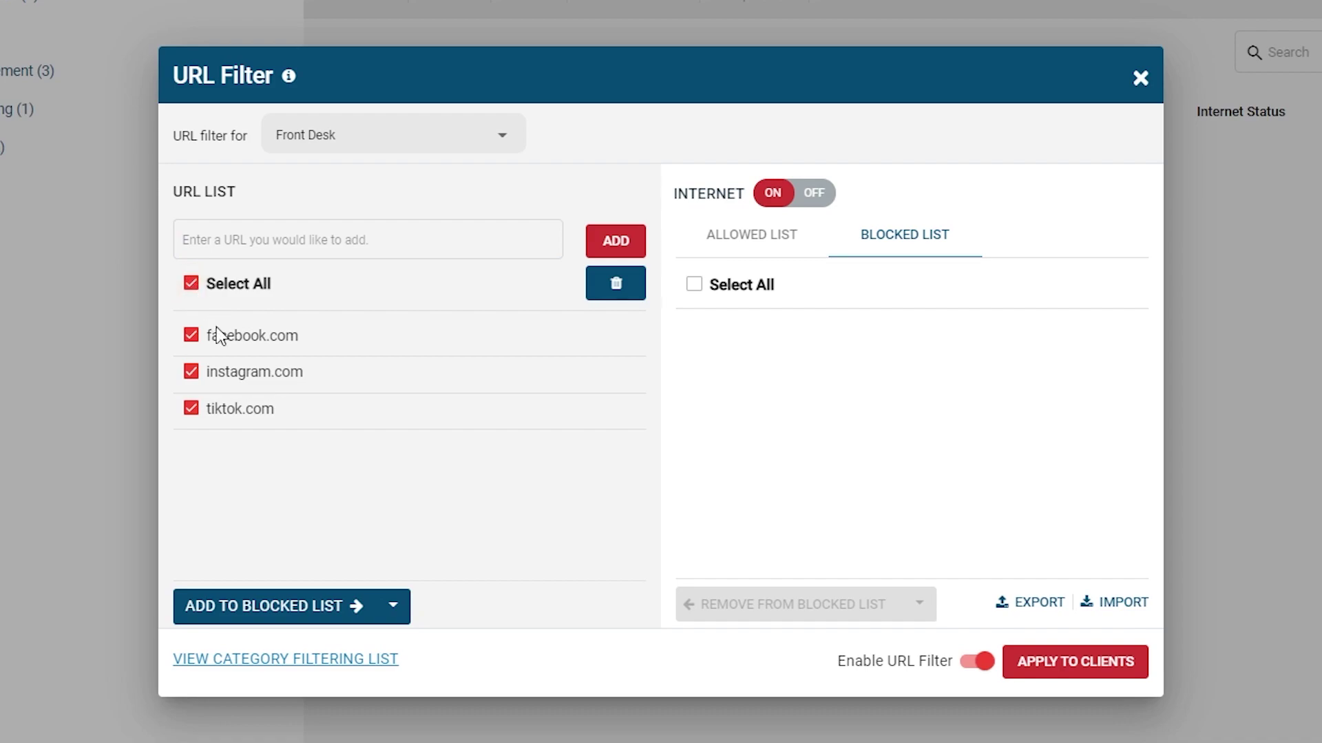
click(335, 619)
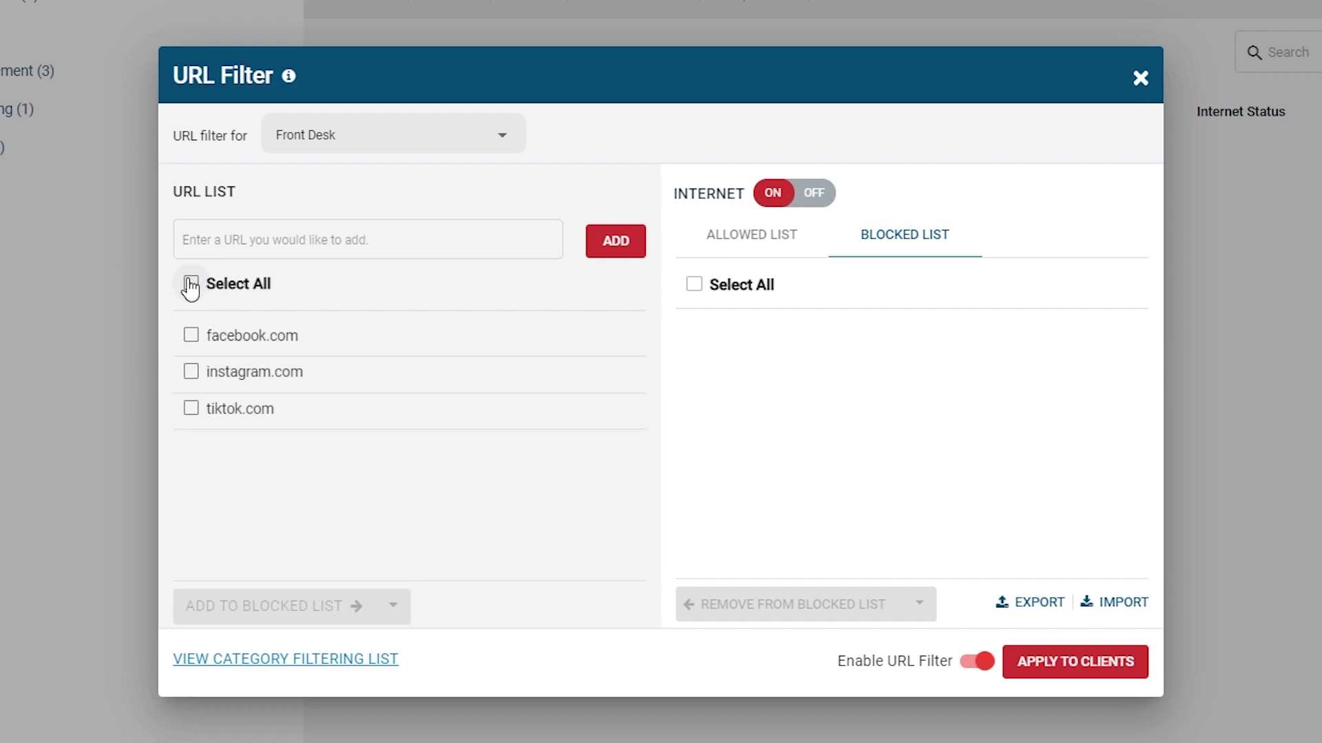
click(192, 284)
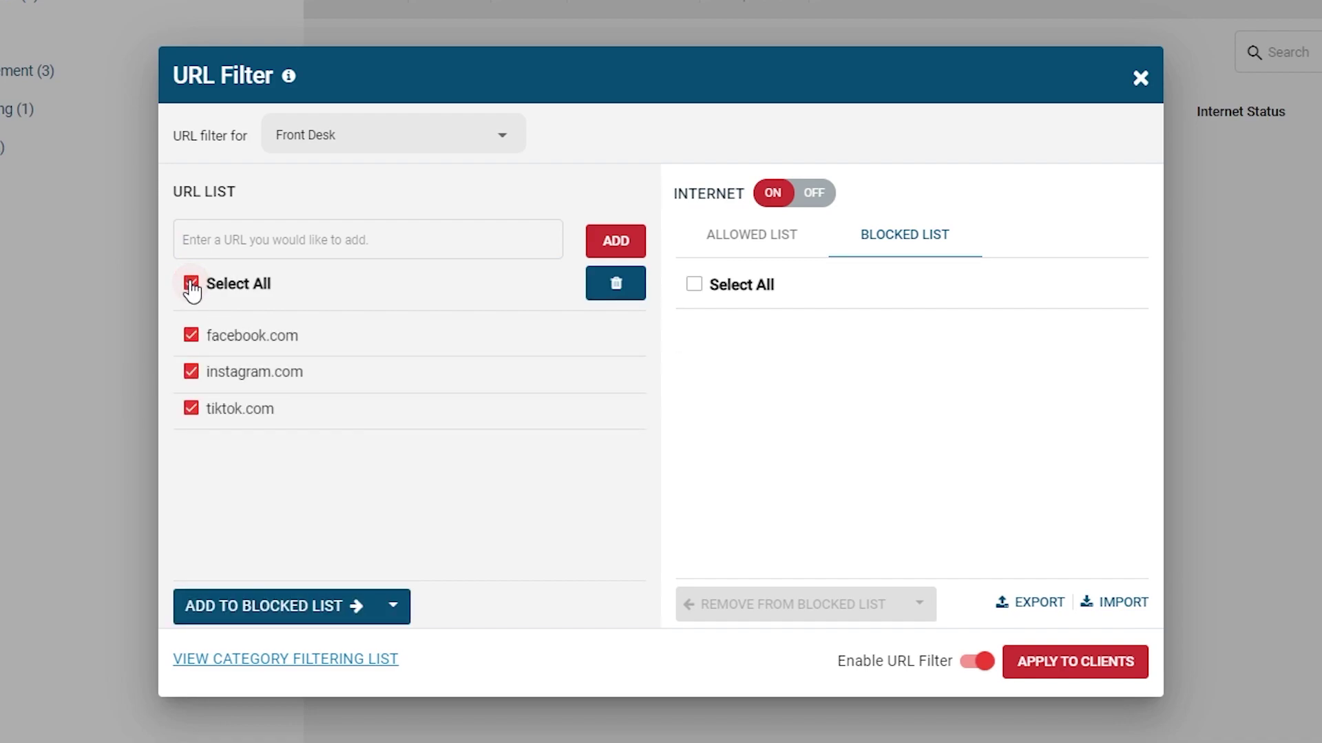
click(399, 612)
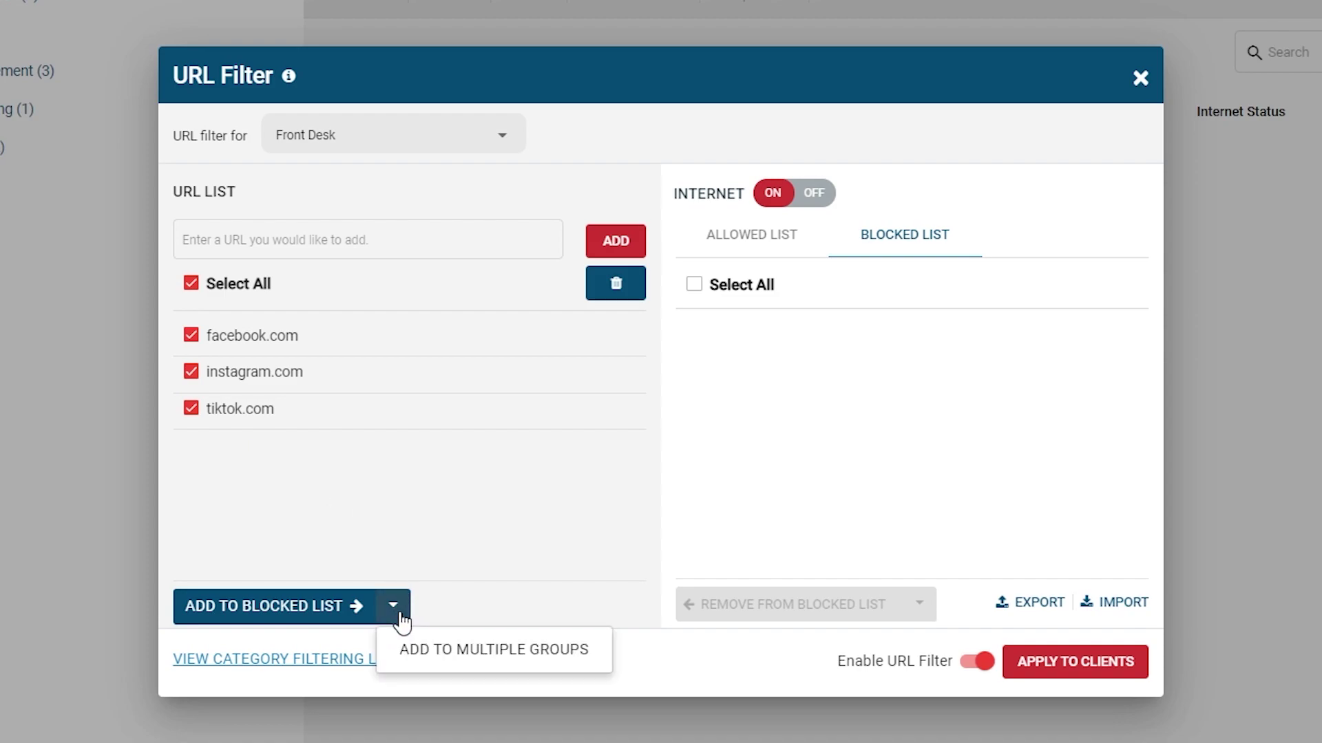
click(427, 654)
Include the Management and Marketing groups, then save Websites to block.txt in Notepad.
click(458, 403)
click(458, 441)
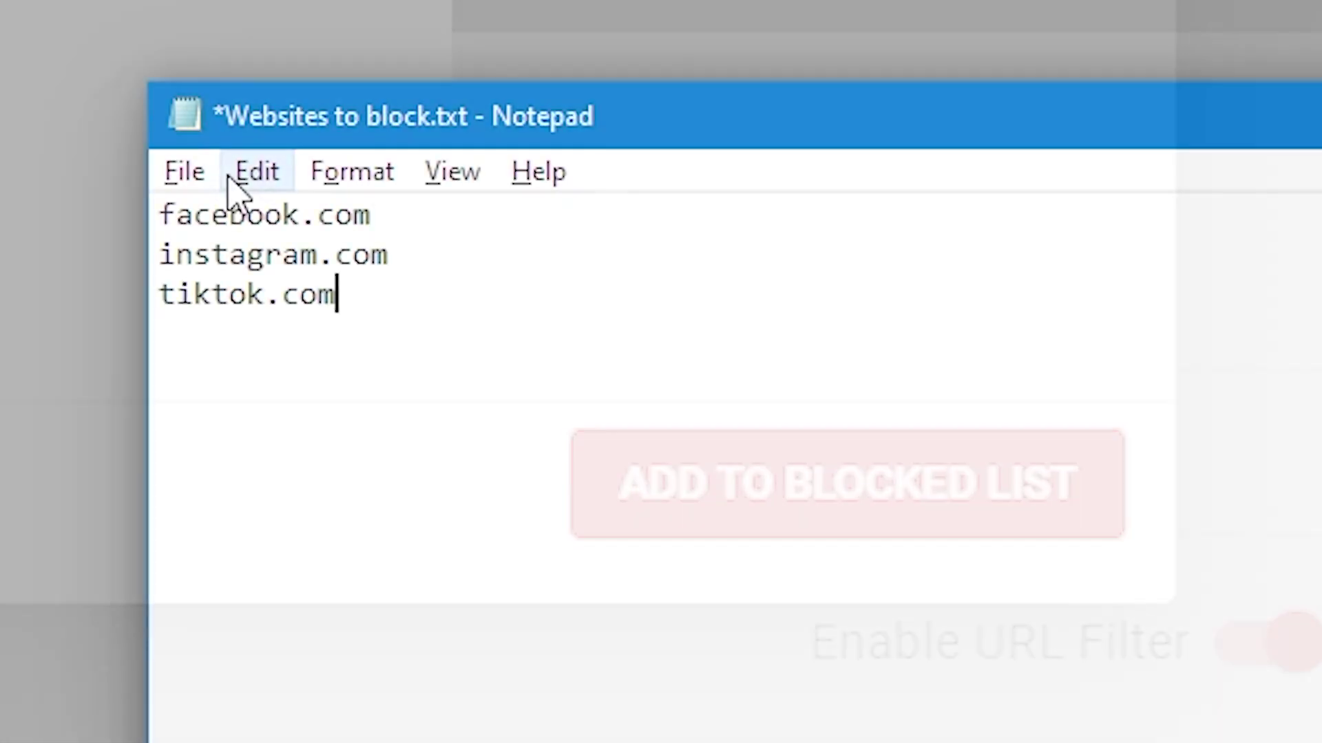
click(183, 172)
click(278, 367)
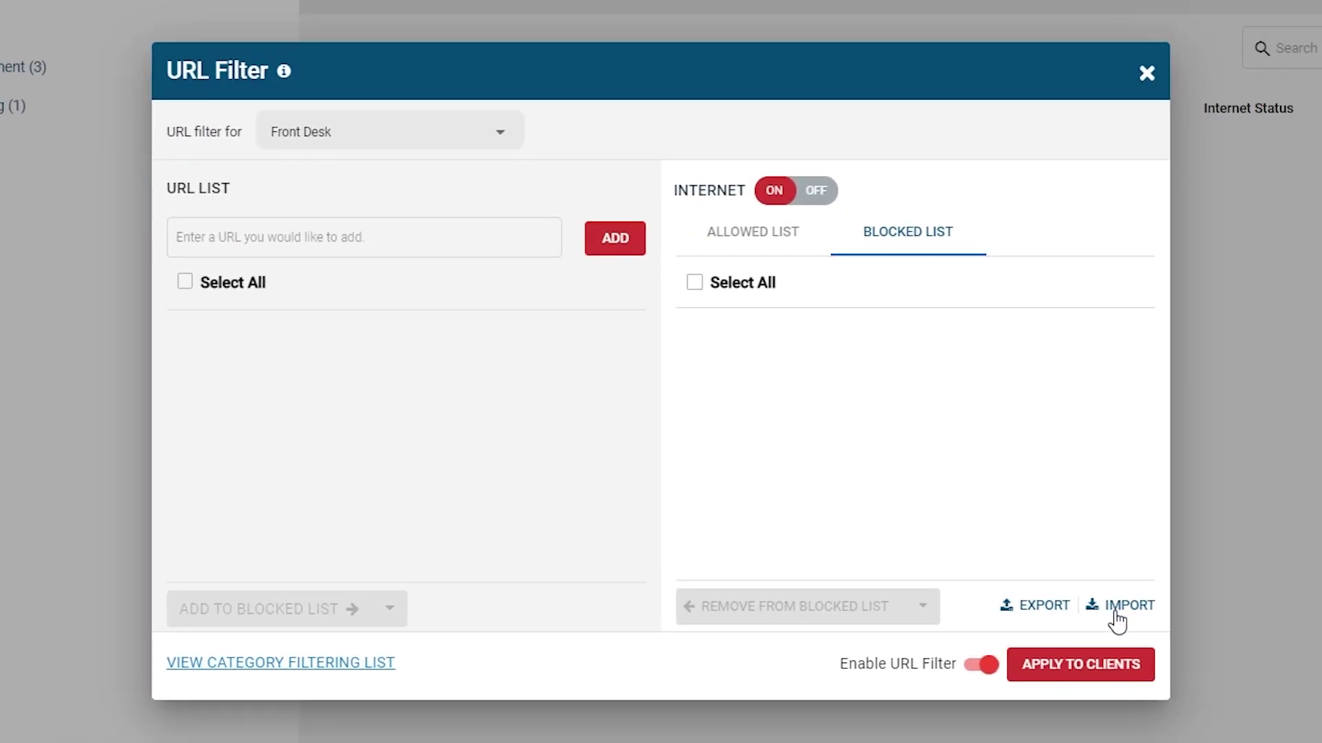
Import Websites to block.txt into Front Desk's blocked list, apply to clients, then enter facebook.com in Chrome.
click(1115, 612)
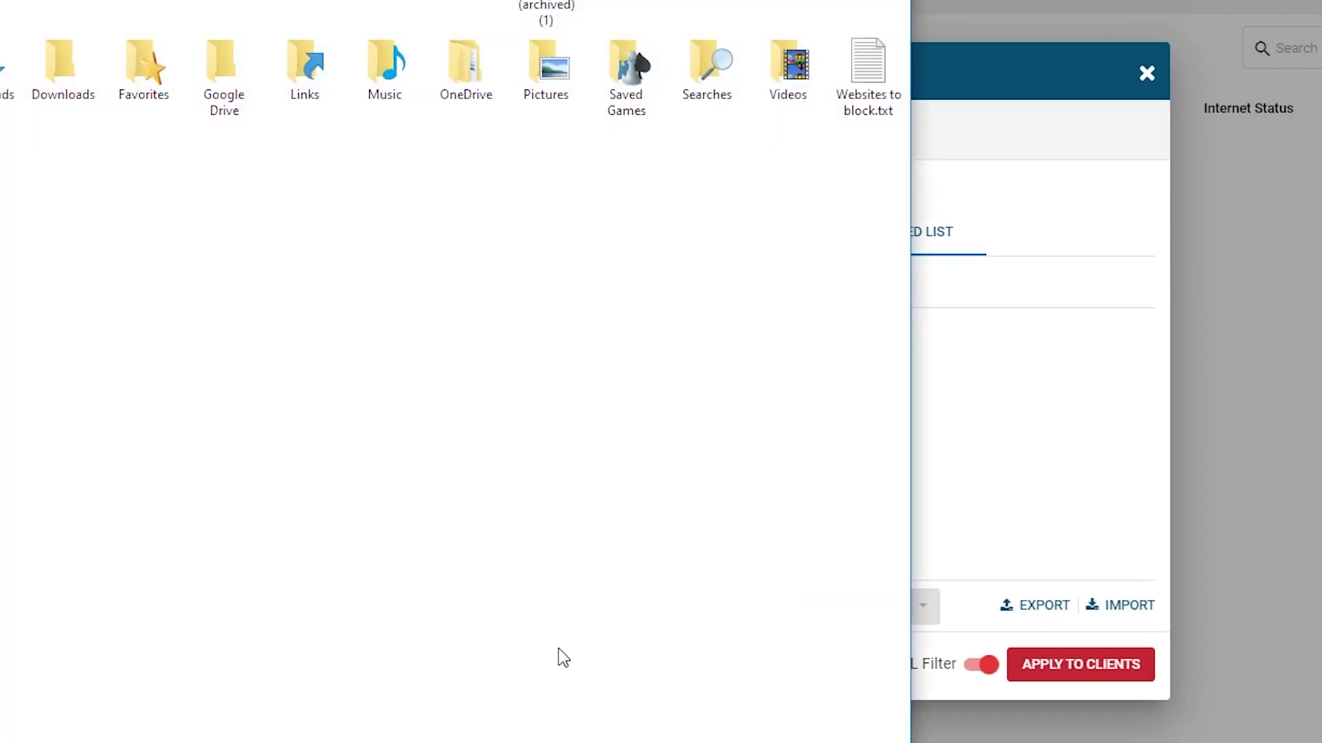
double_click(870, 103)
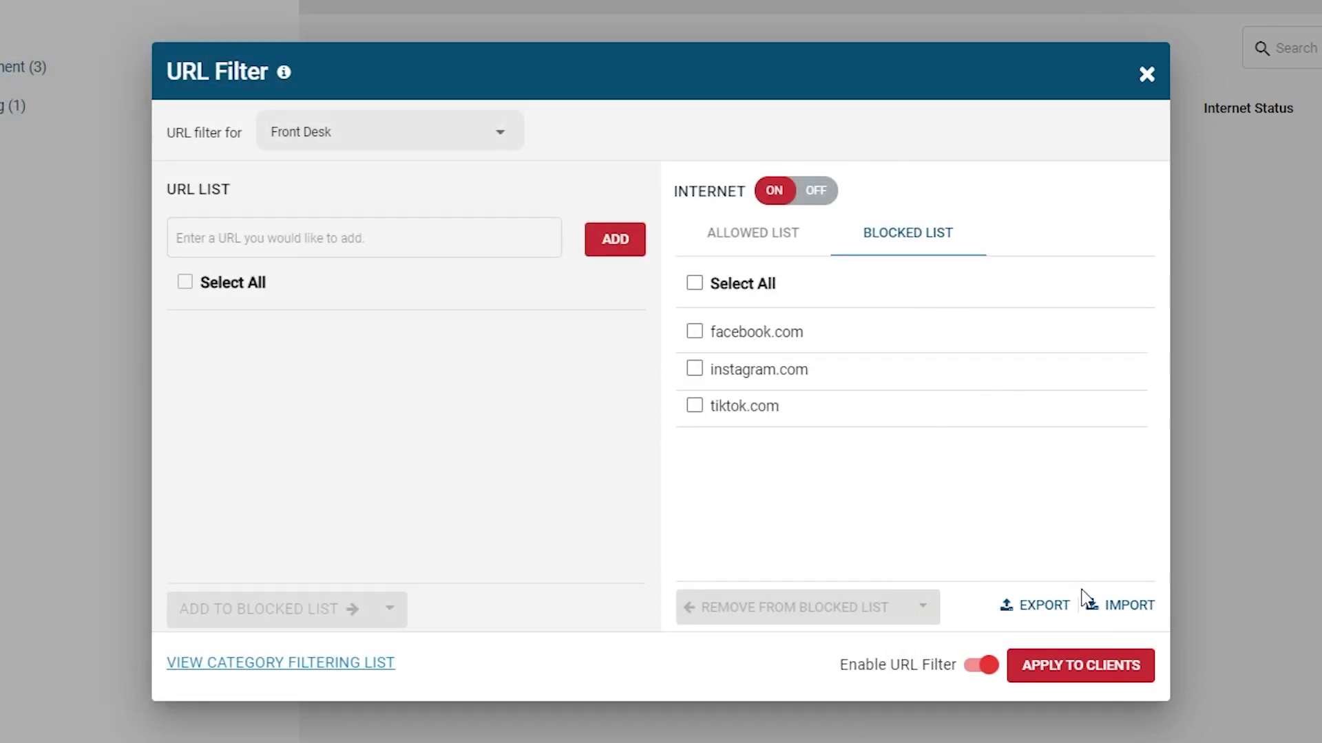
click(1080, 678)
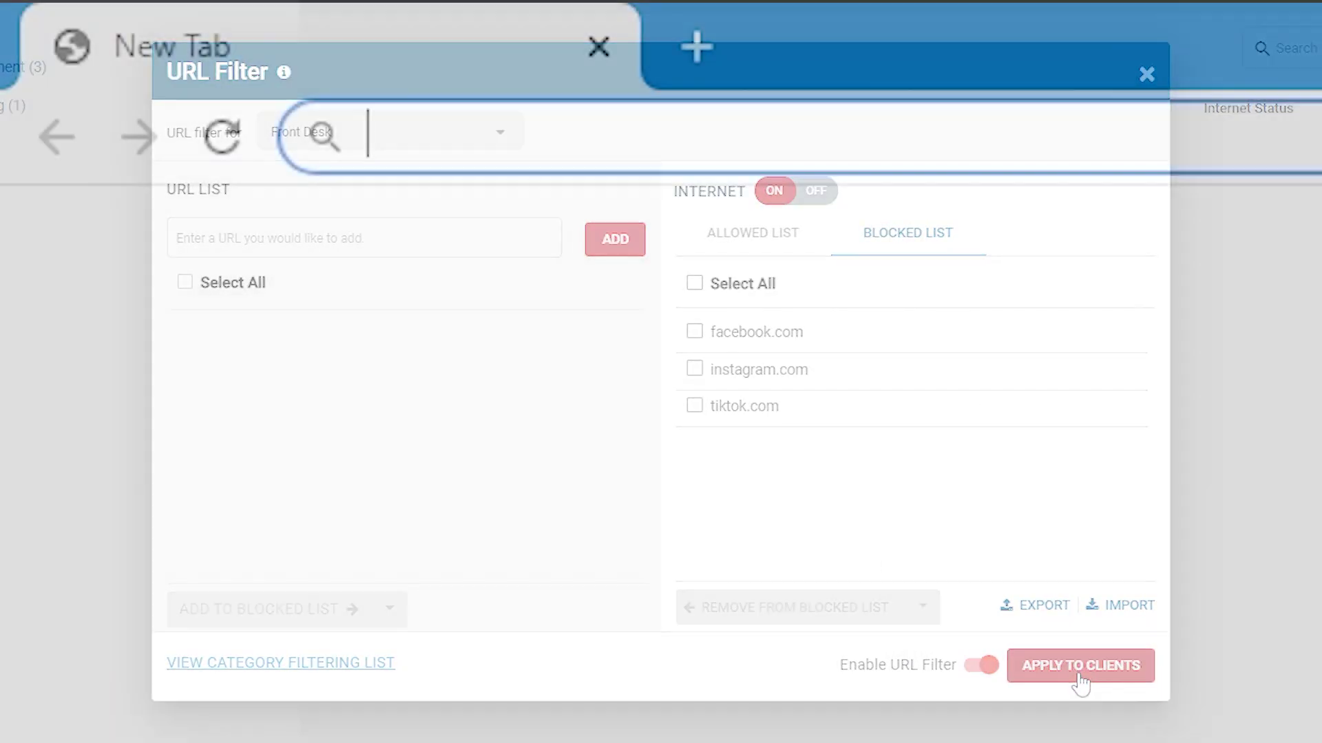
text(facebook.com)
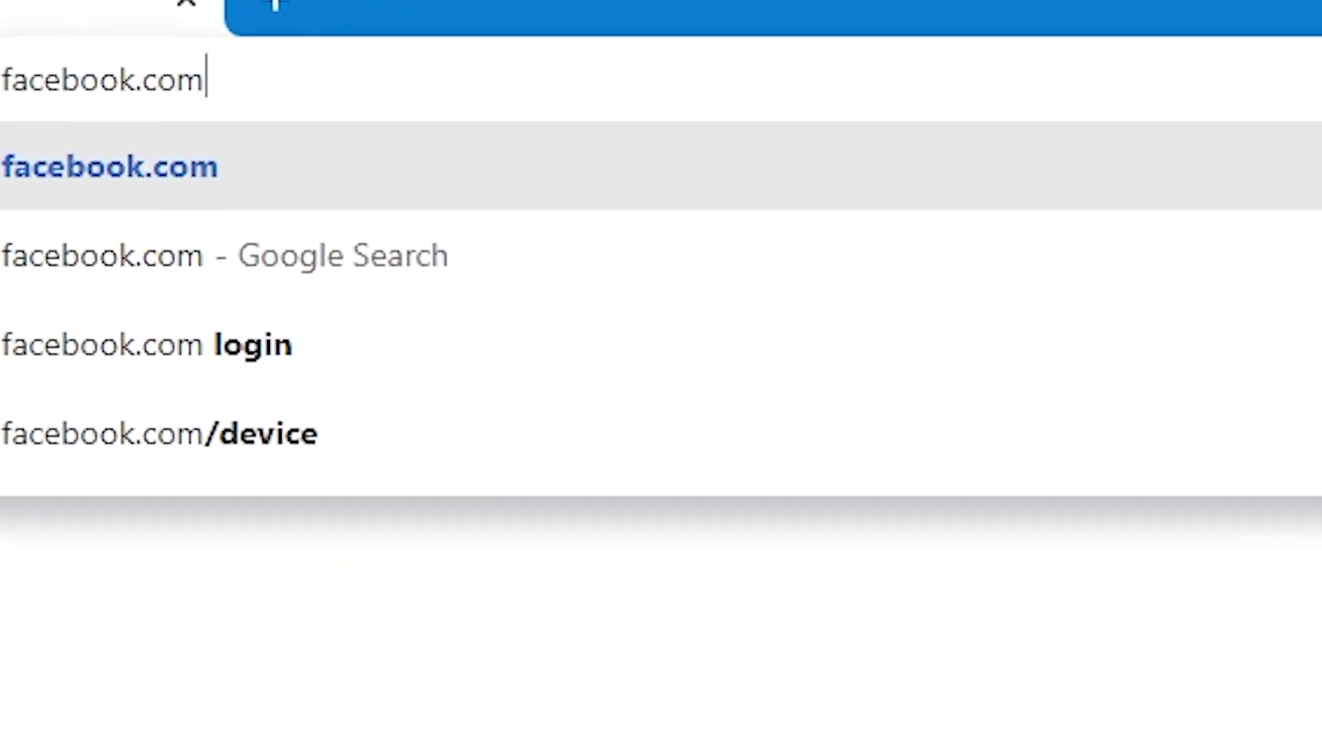
Load facebook.com in Chrome to check that the block page appears.
key(Return)
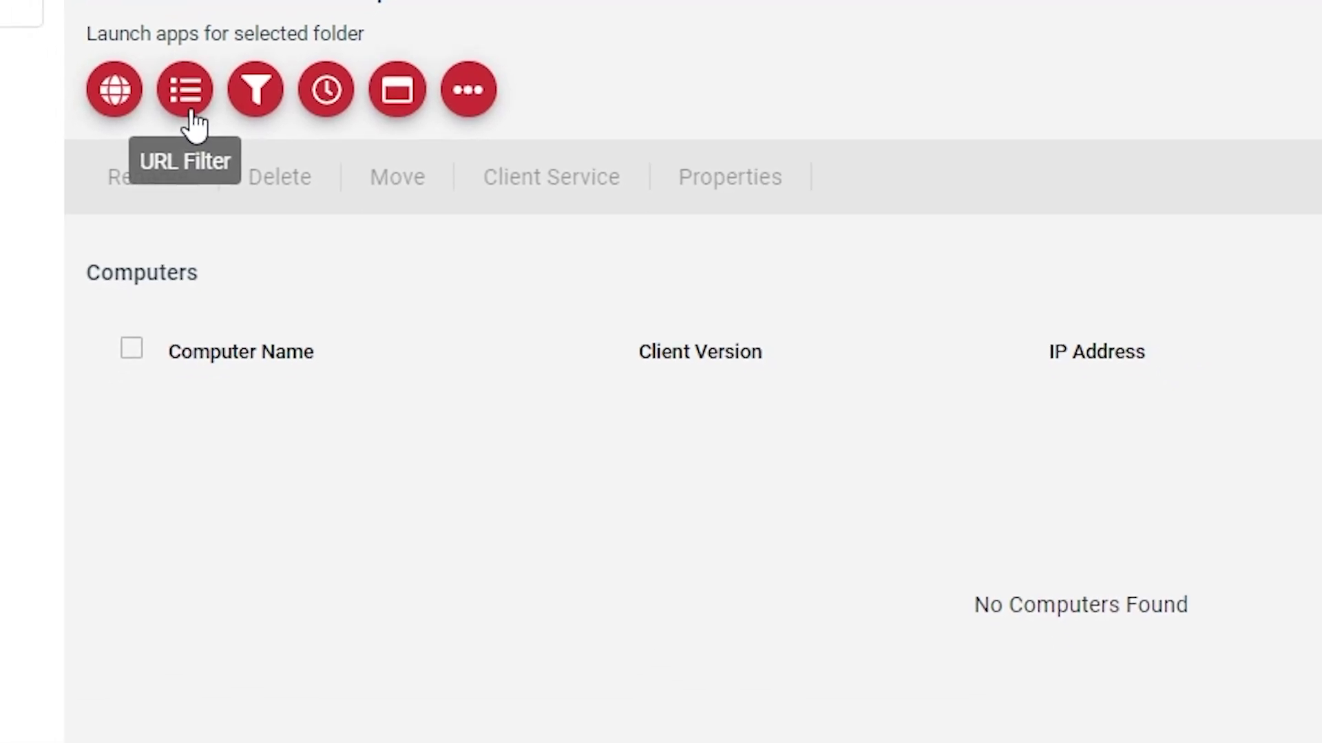
Open the URL filter for the Marketing group and turn its internet access off.
click(190, 110)
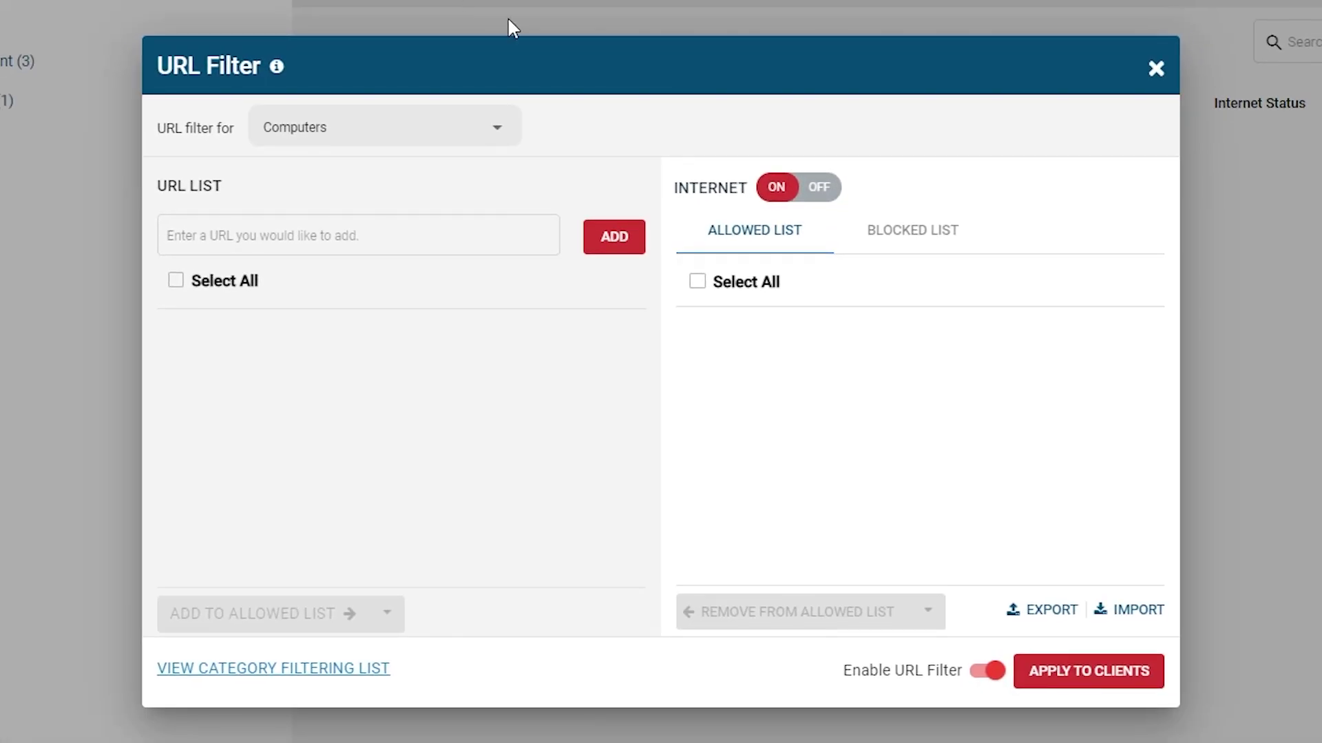
click(470, 135)
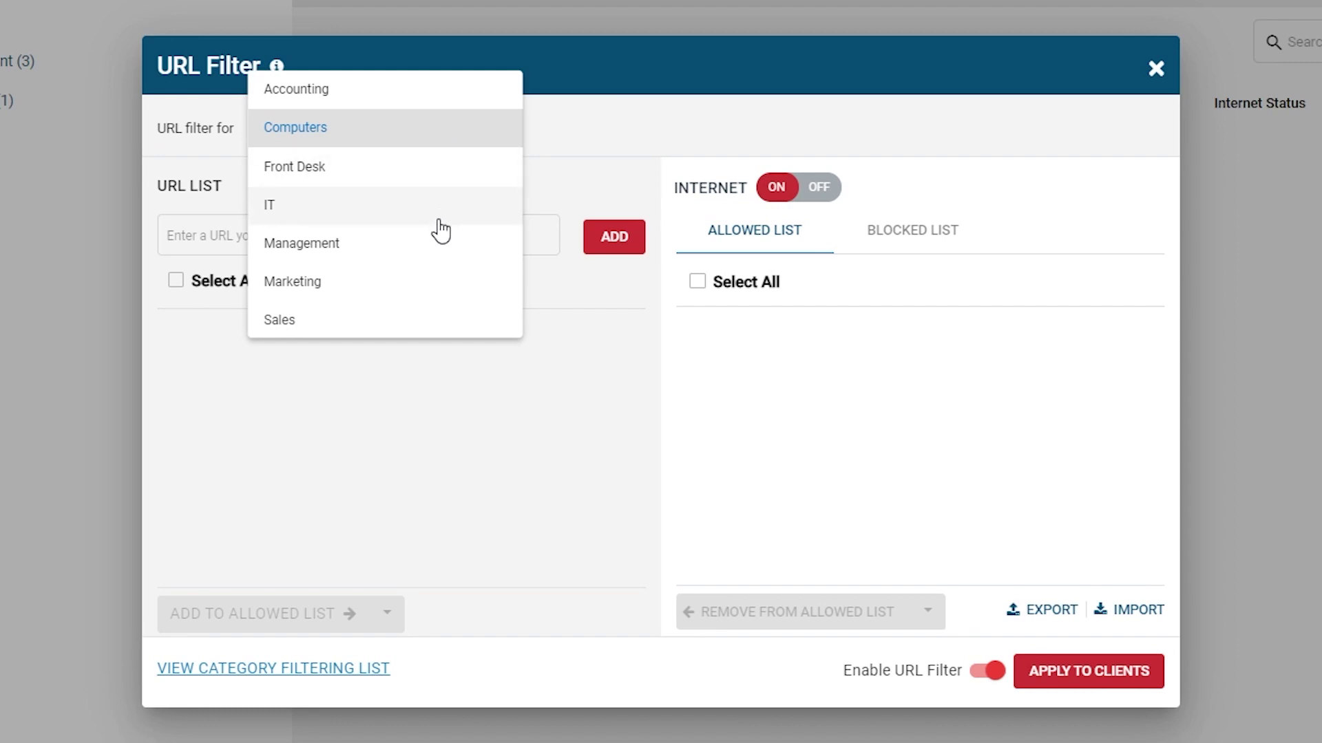
click(433, 289)
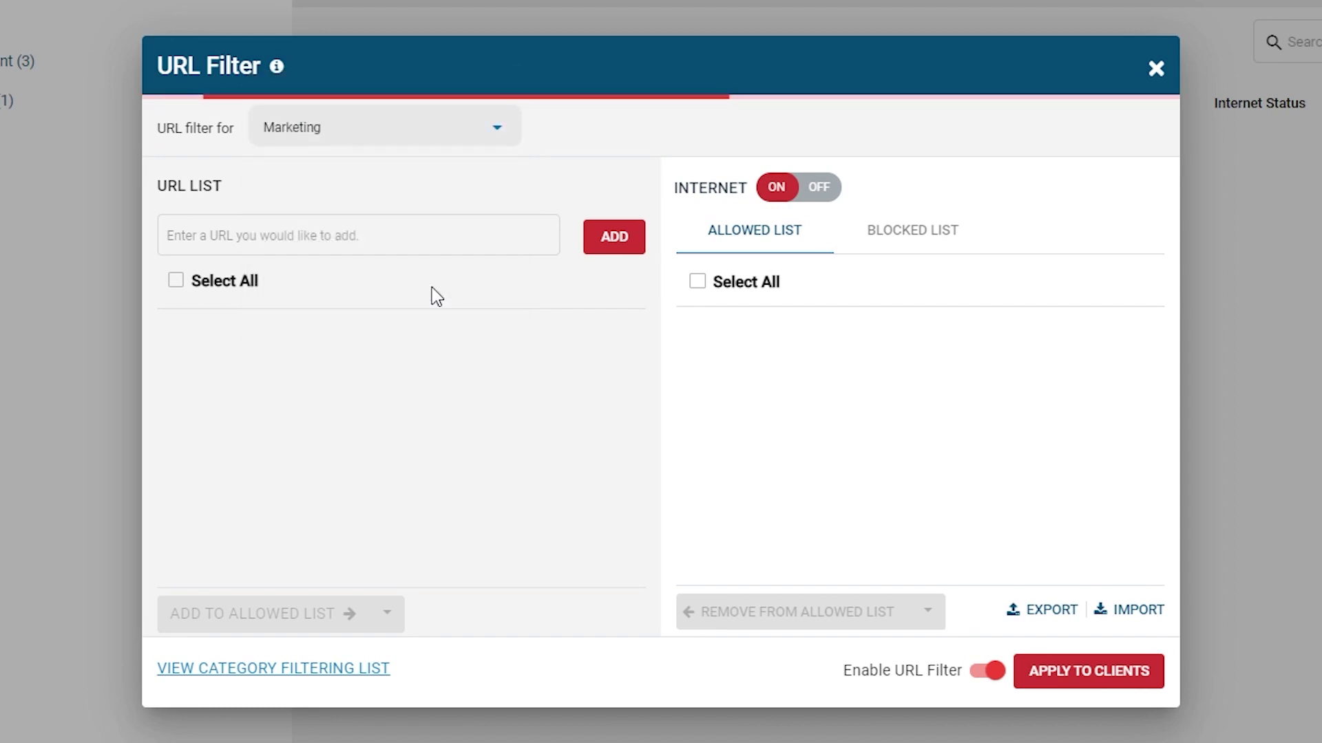
click(833, 200)
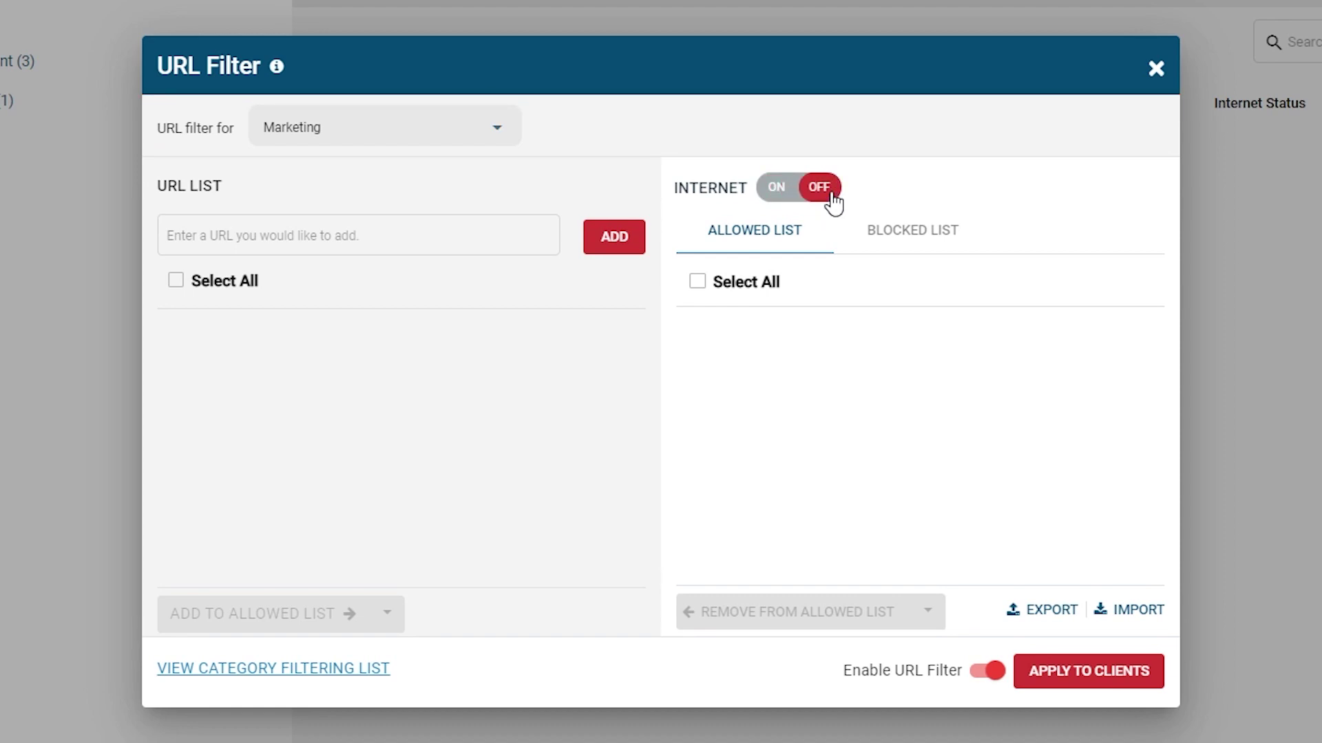
Add facebook.com, instagram.com and tiktok.com to Marketing's URL list.
click(476, 230)
text(facebook.com)
key(Return)
text(instagram)
key(ctrl+a)
key(BackSpace)
text(instagram.com)
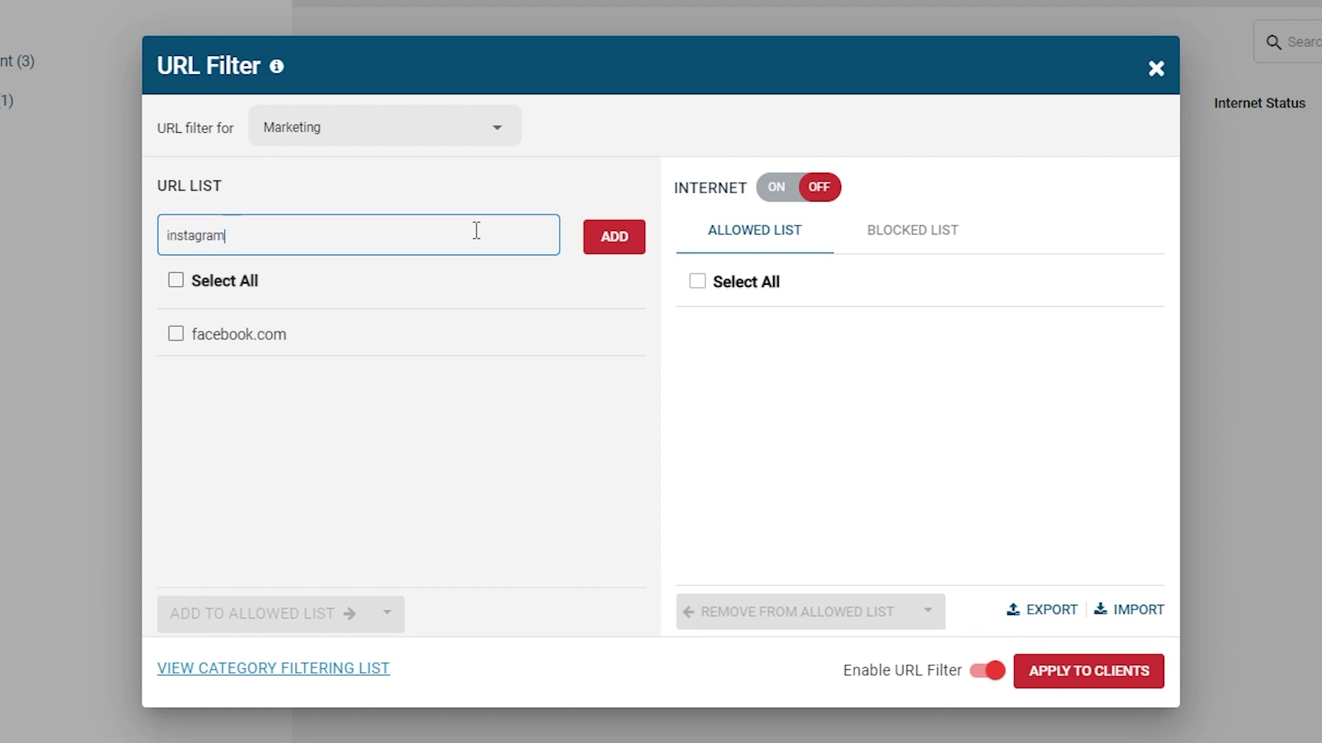
key(Return)
text(tiktok.com)
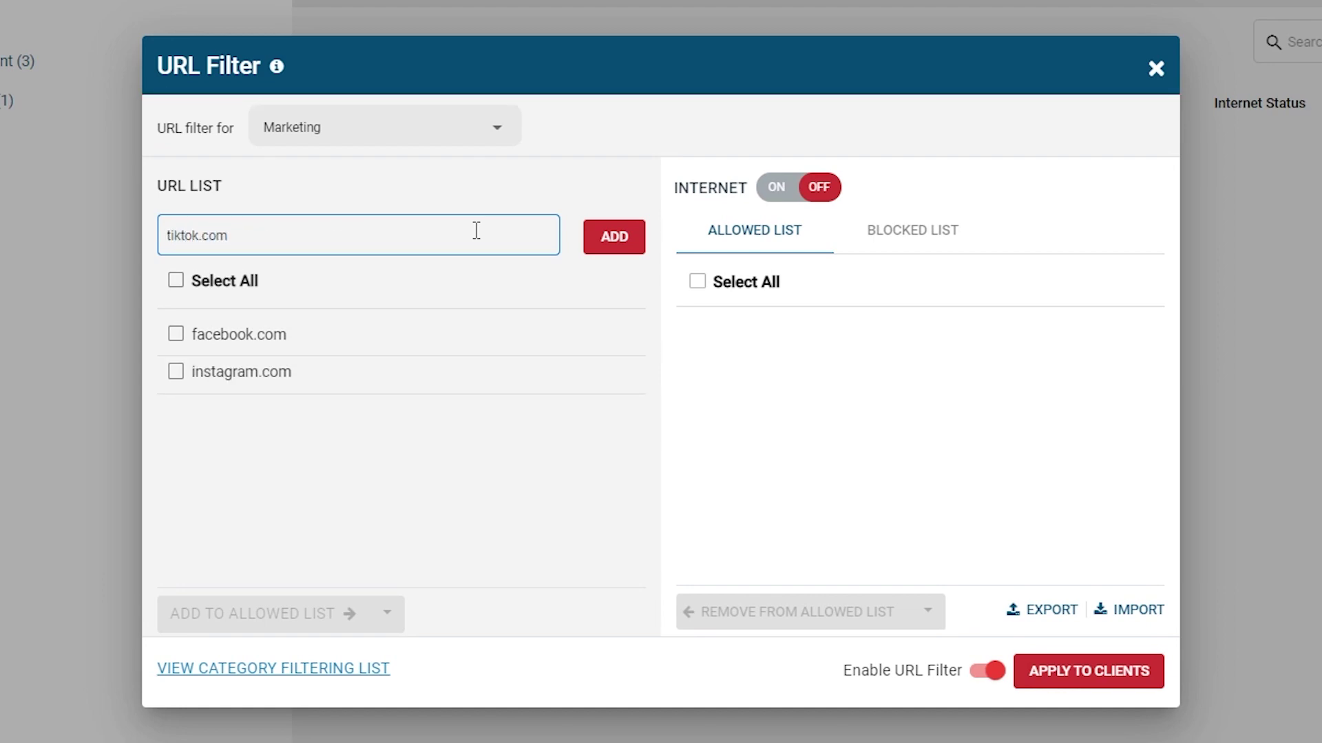
key(Return)
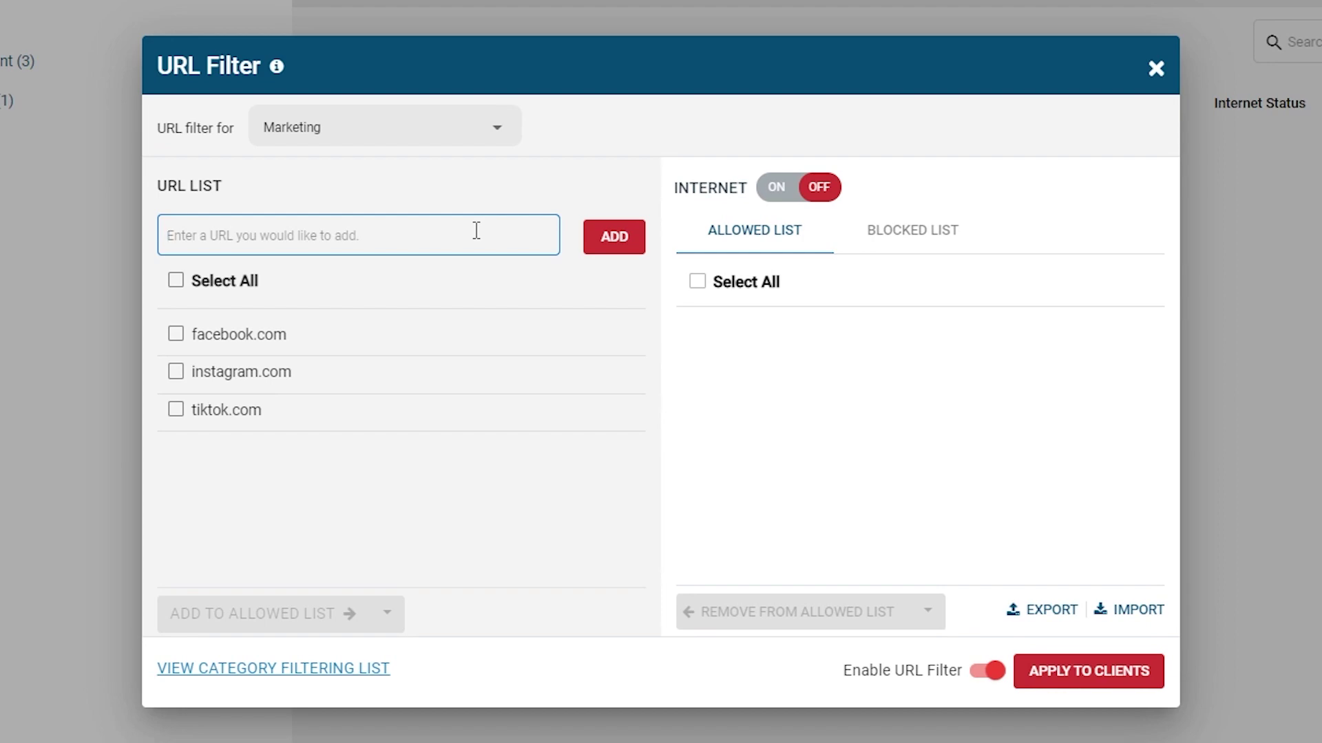
Put facebook.com, instagram.com and tiktok.com on the allowed lists of Marketing, Management and IT.
click(177, 284)
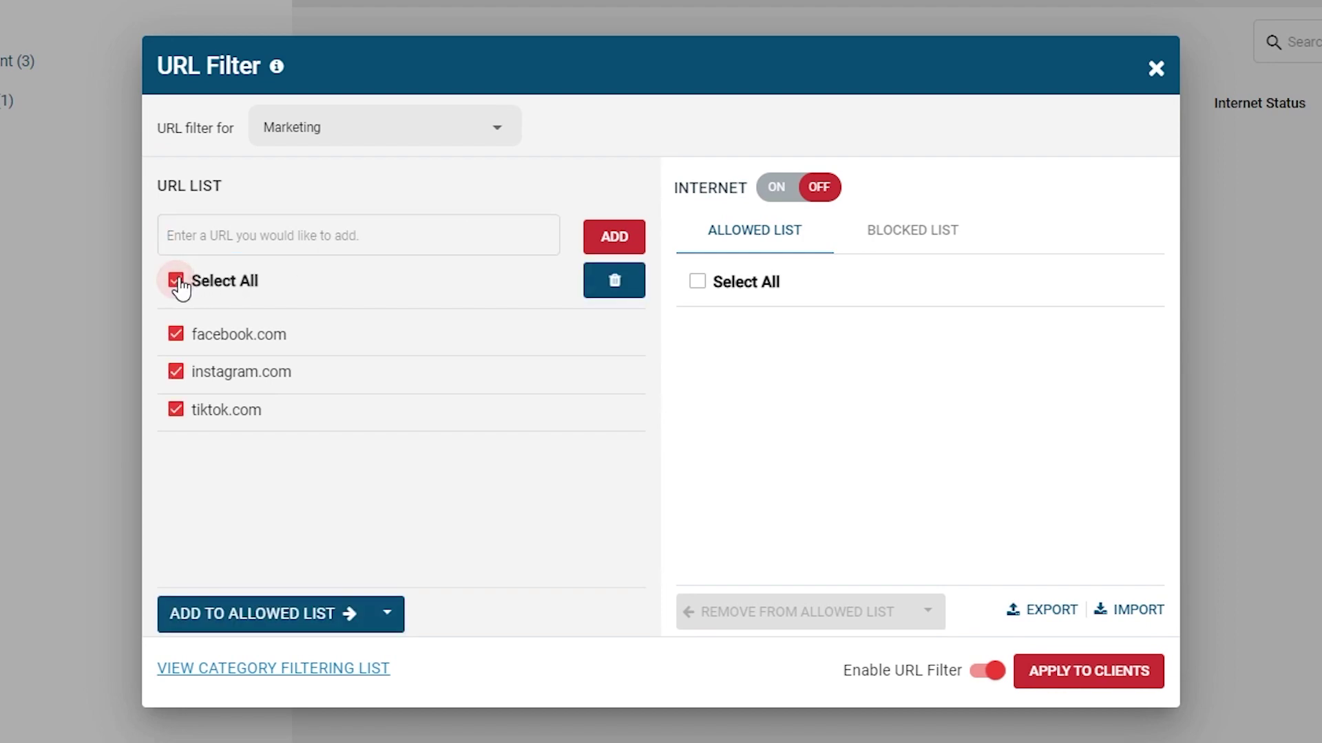
click(320, 642)
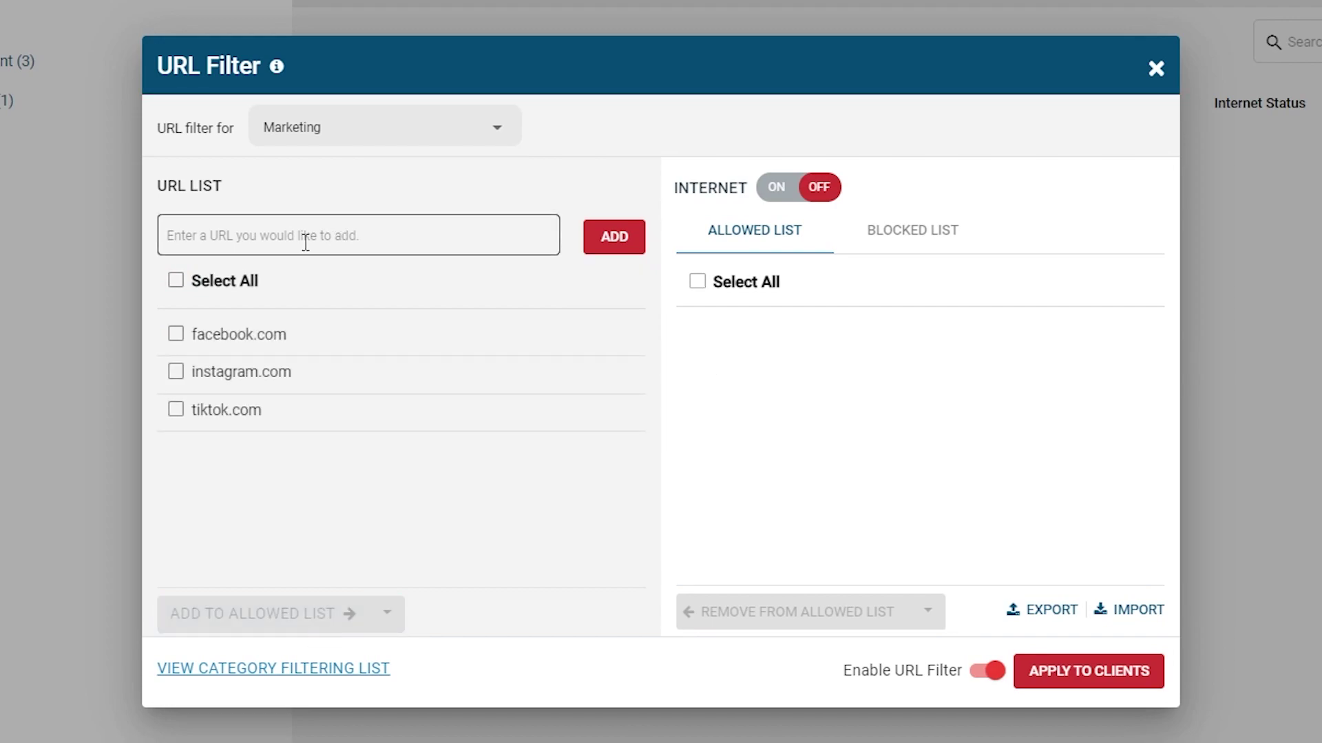
click(176, 281)
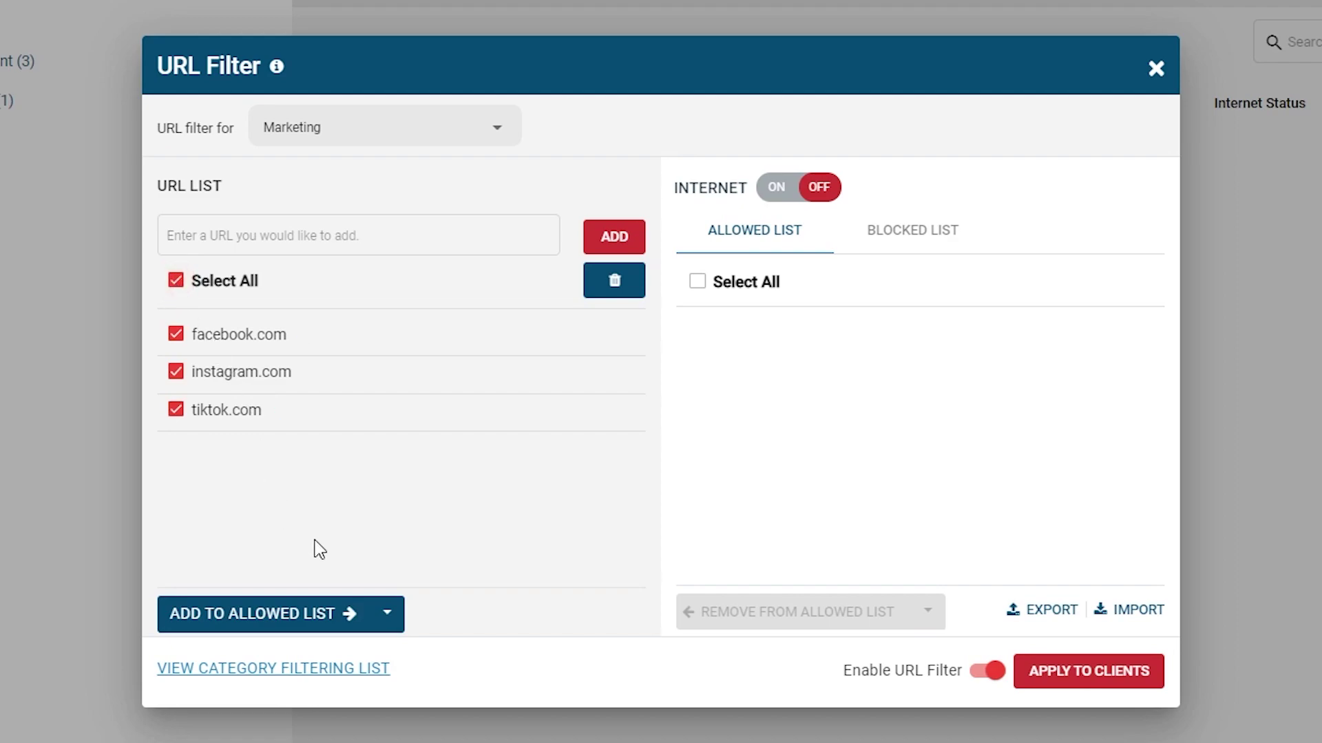
click(396, 621)
click(415, 661)
click(451, 400)
click(451, 356)
click(803, 623)
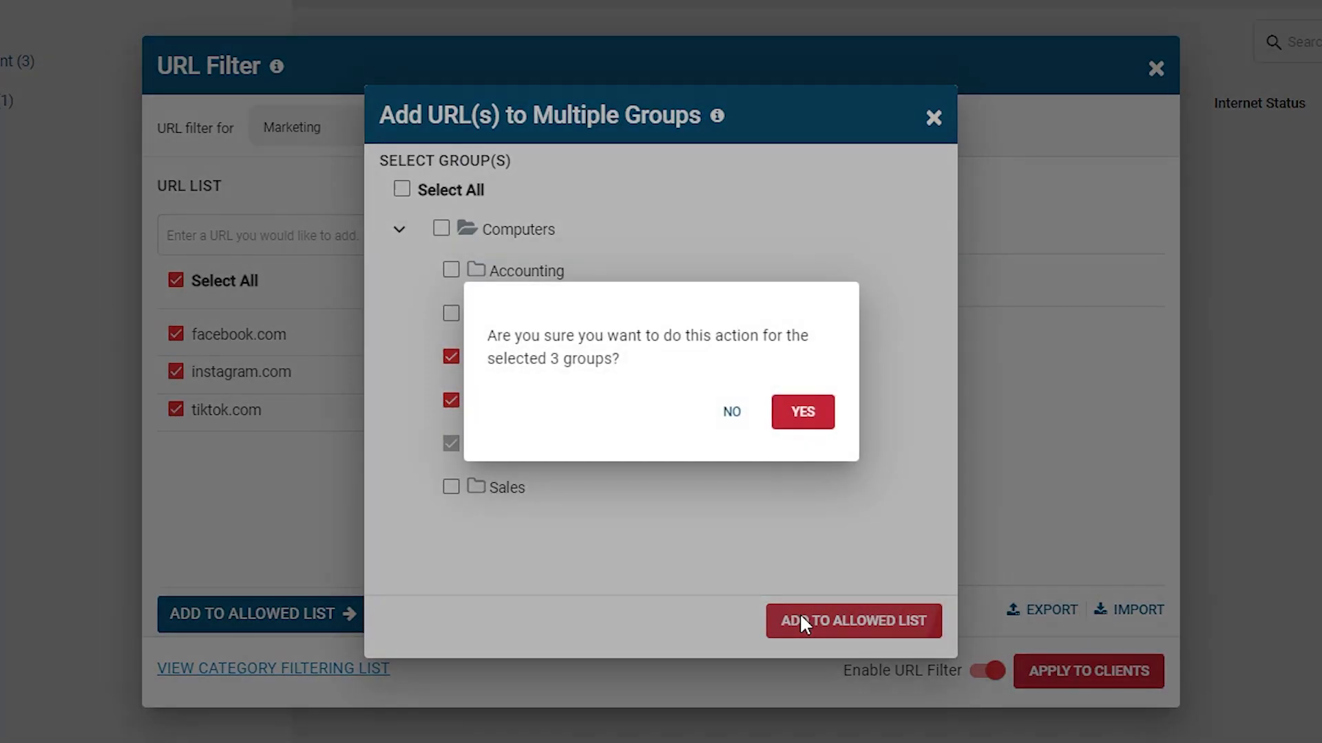
click(802, 413)
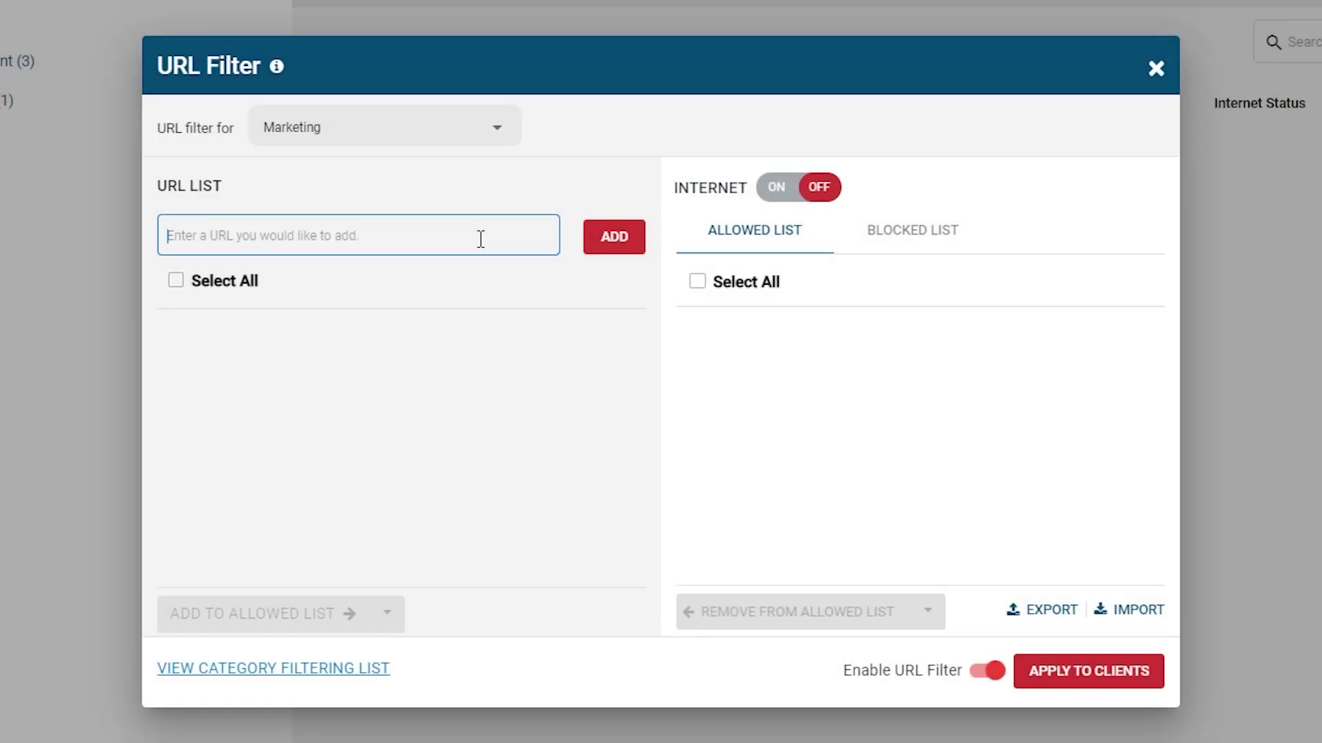
Import Websites to allow.txt into Marketing's allowed list and apply it to clients.
click(1120, 608)
click(869, 103)
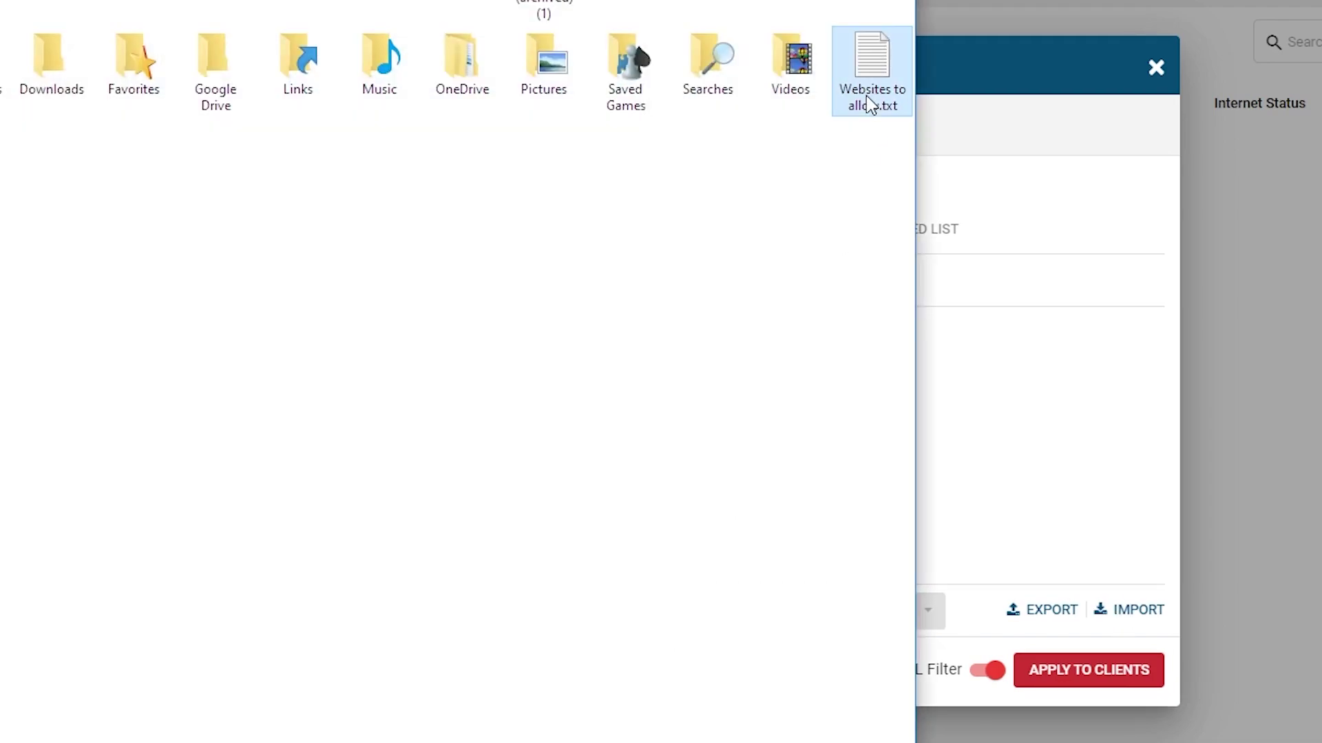
double_click(871, 103)
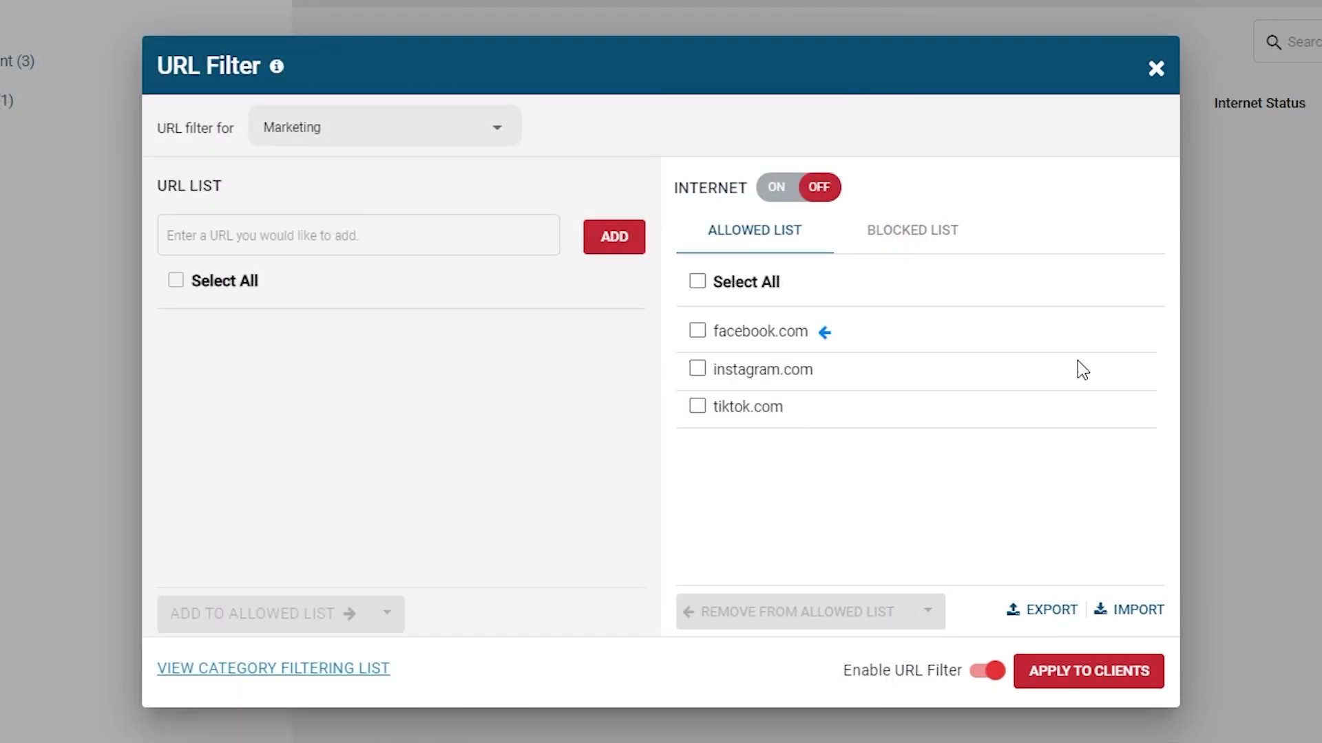
click(1116, 688)
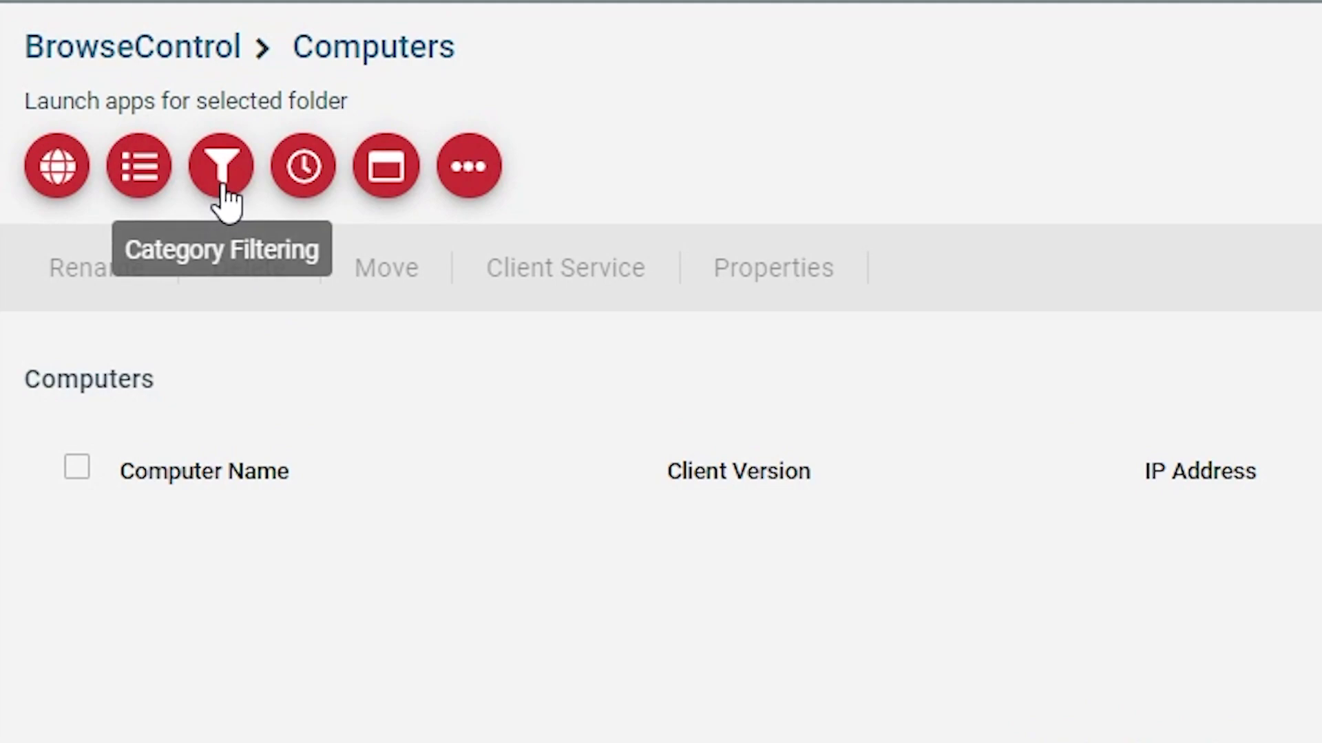
click(221, 166)
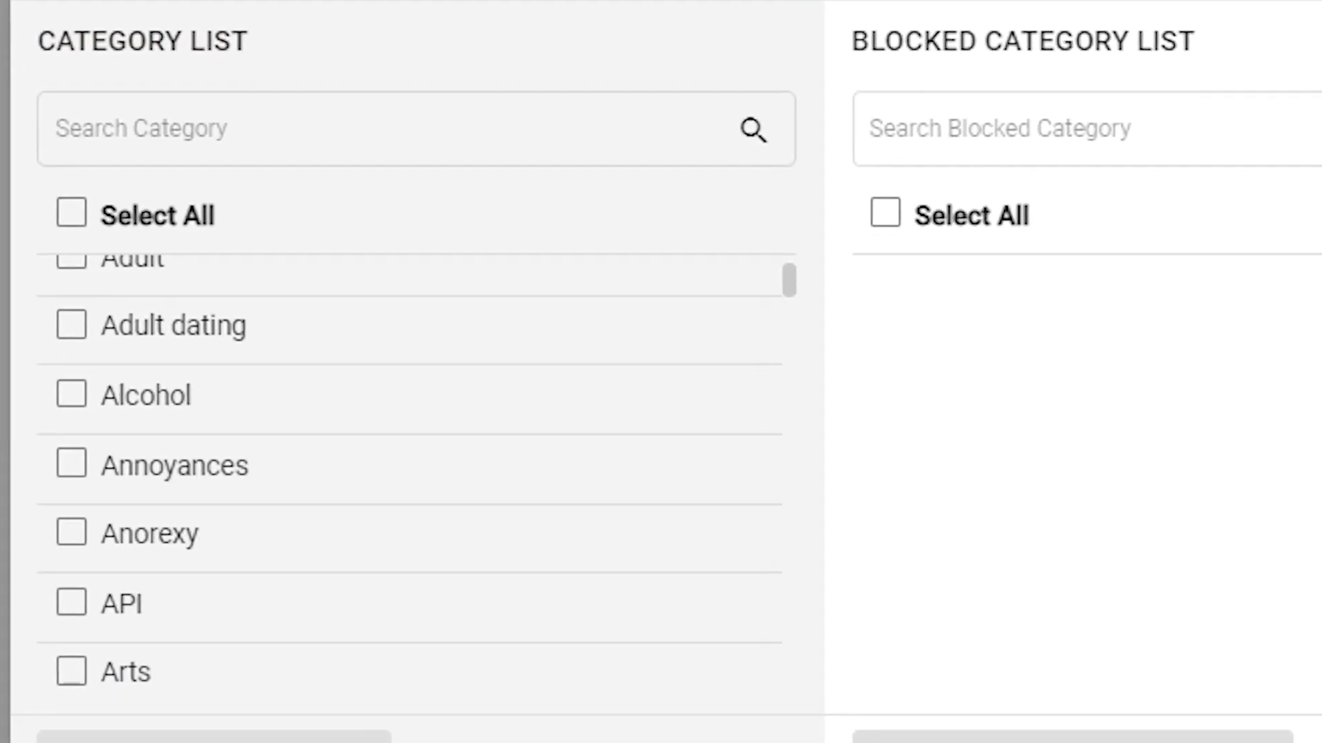
scroll(413, 482, down, 10)
scroll(413, 482, down, 20)
scroll(413, 482, down, 20)
scroll(413, 481, down, 20)
scroll(413, 482, down, 20)
scroll(413, 482, down, 20)
scroll(413, 482, down, 15)
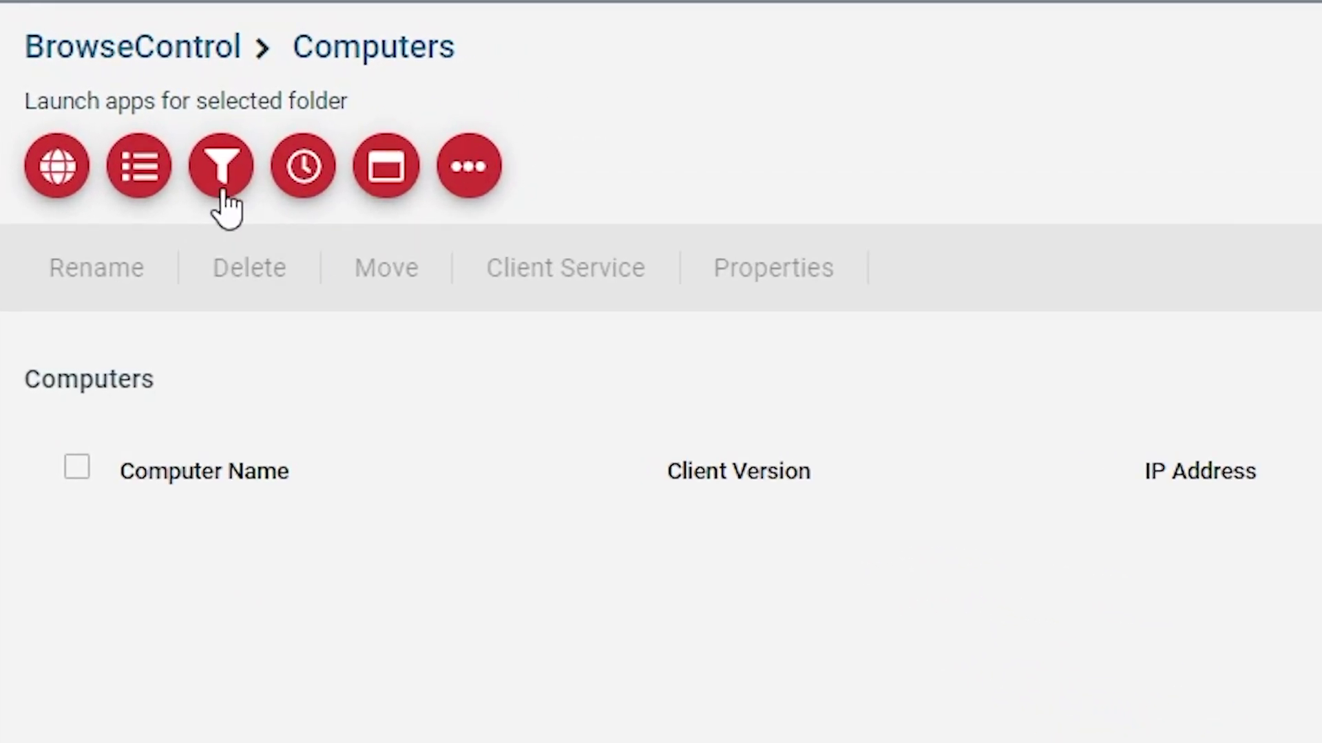
Open Category Filtering for the Sales group.
click(224, 186)
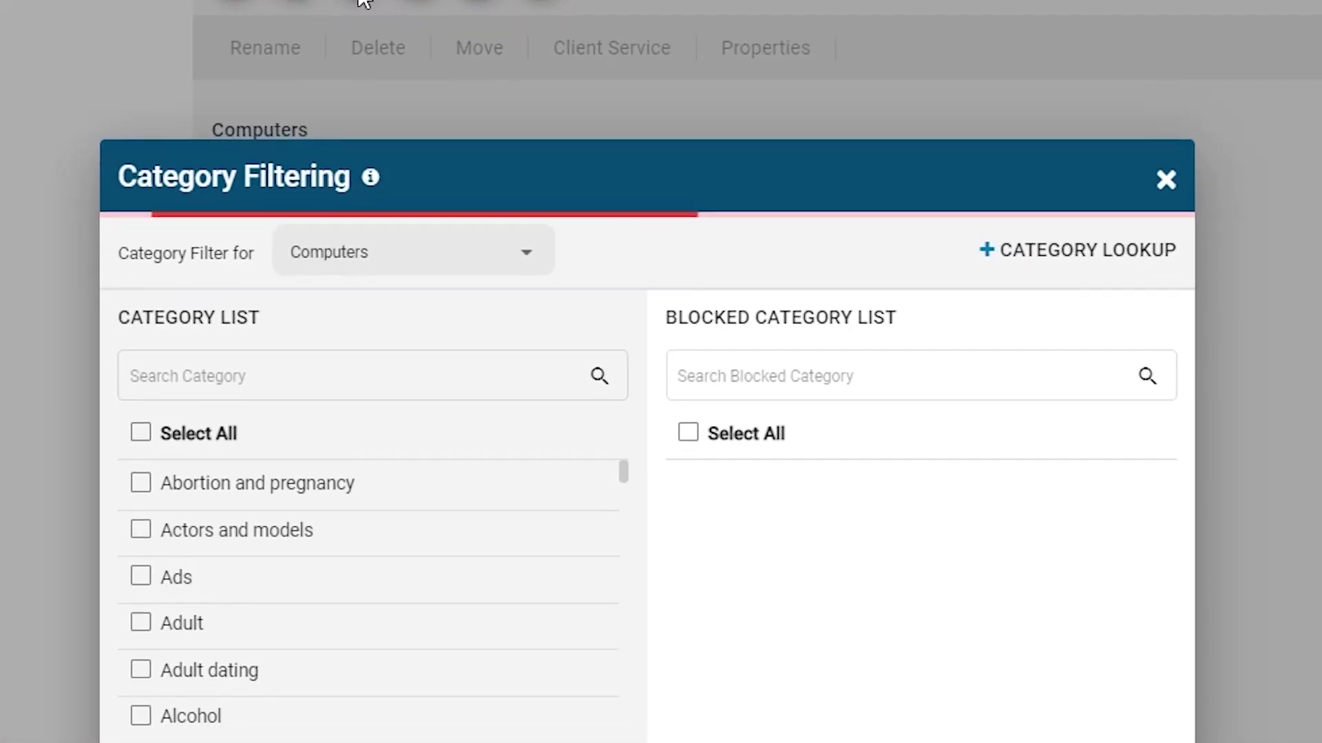
click(547, 139)
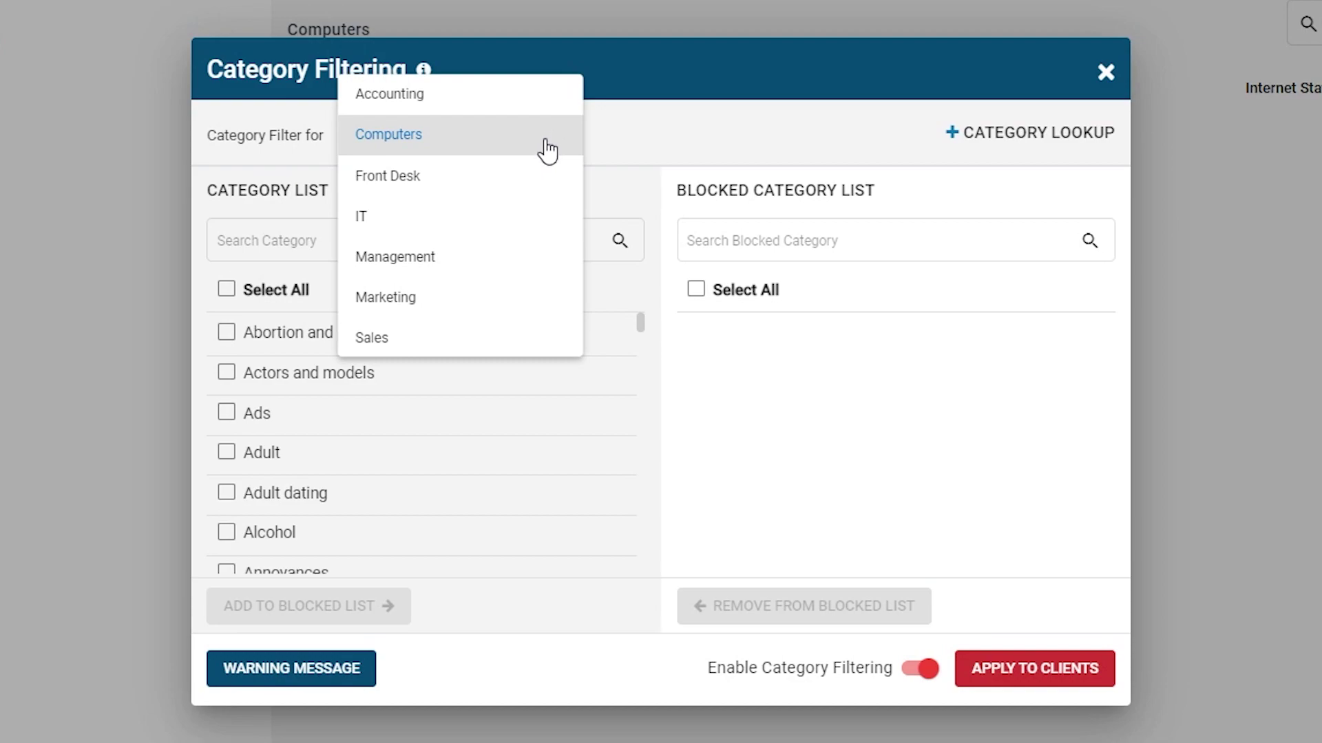
click(467, 343)
Block the Porn, Virus infected and Social networks categories and apply to clients.
click(448, 239)
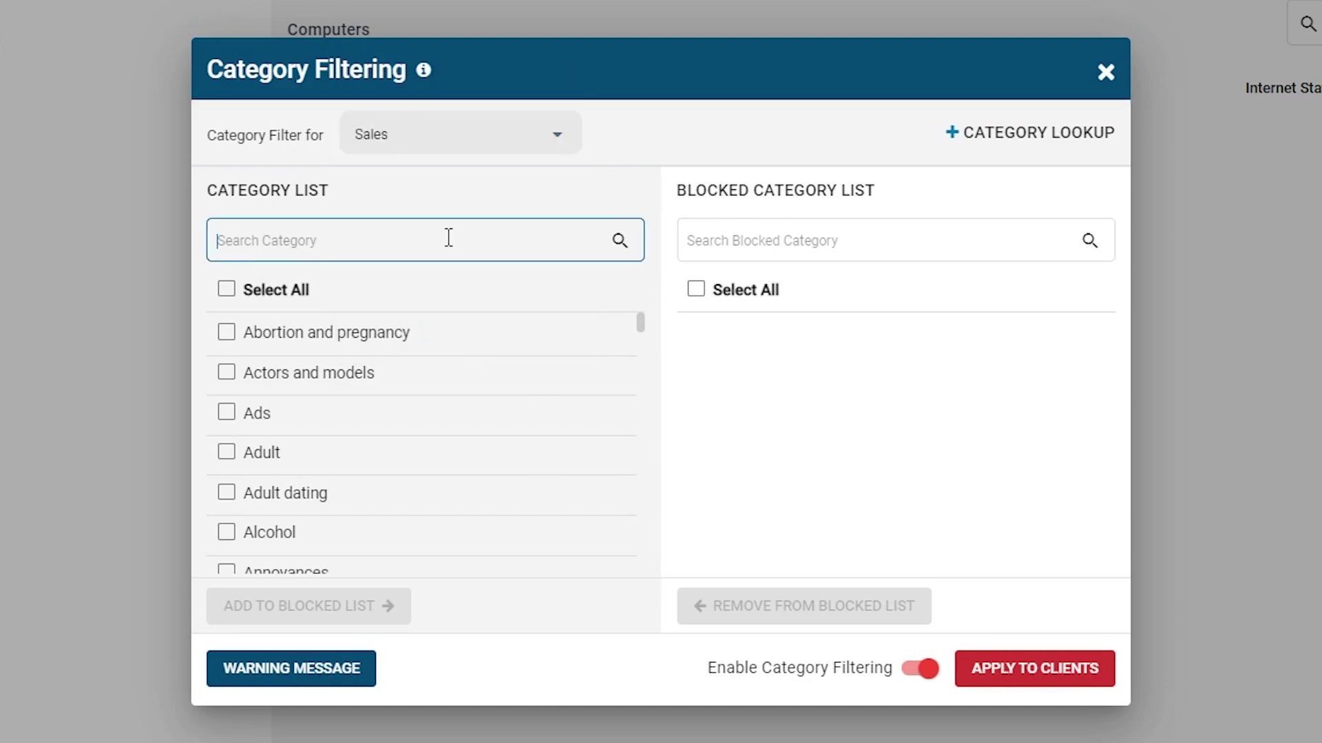
text(porn)
click(225, 374)
click(351, 237)
key(BackSpace)
key(BackSpace)
key(BackSpace)
key(BackSpace)
text(virus)
click(355, 334)
click(365, 238)
key(BackSpace)
key(BackSpace)
key(BackSpace)
key(BackSpace)
key(BackSpace)
text(social)
click(237, 333)
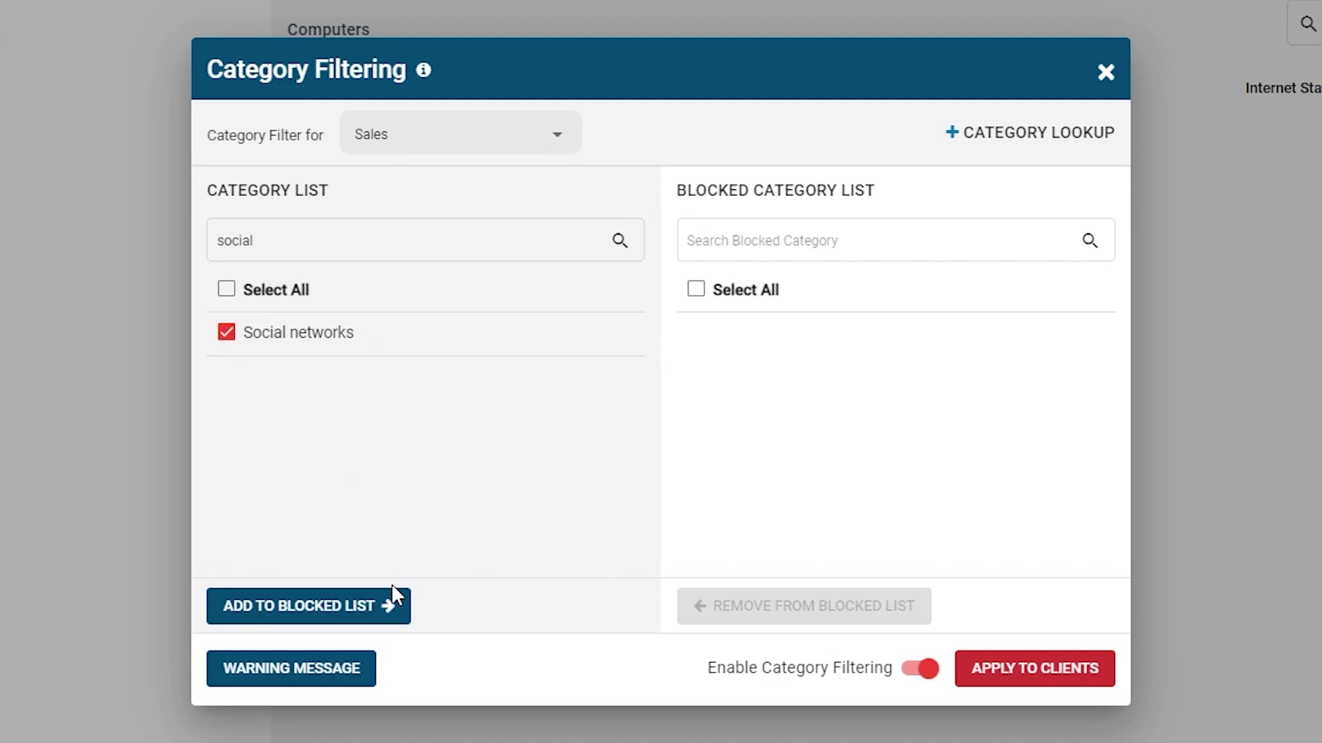
click(391, 606)
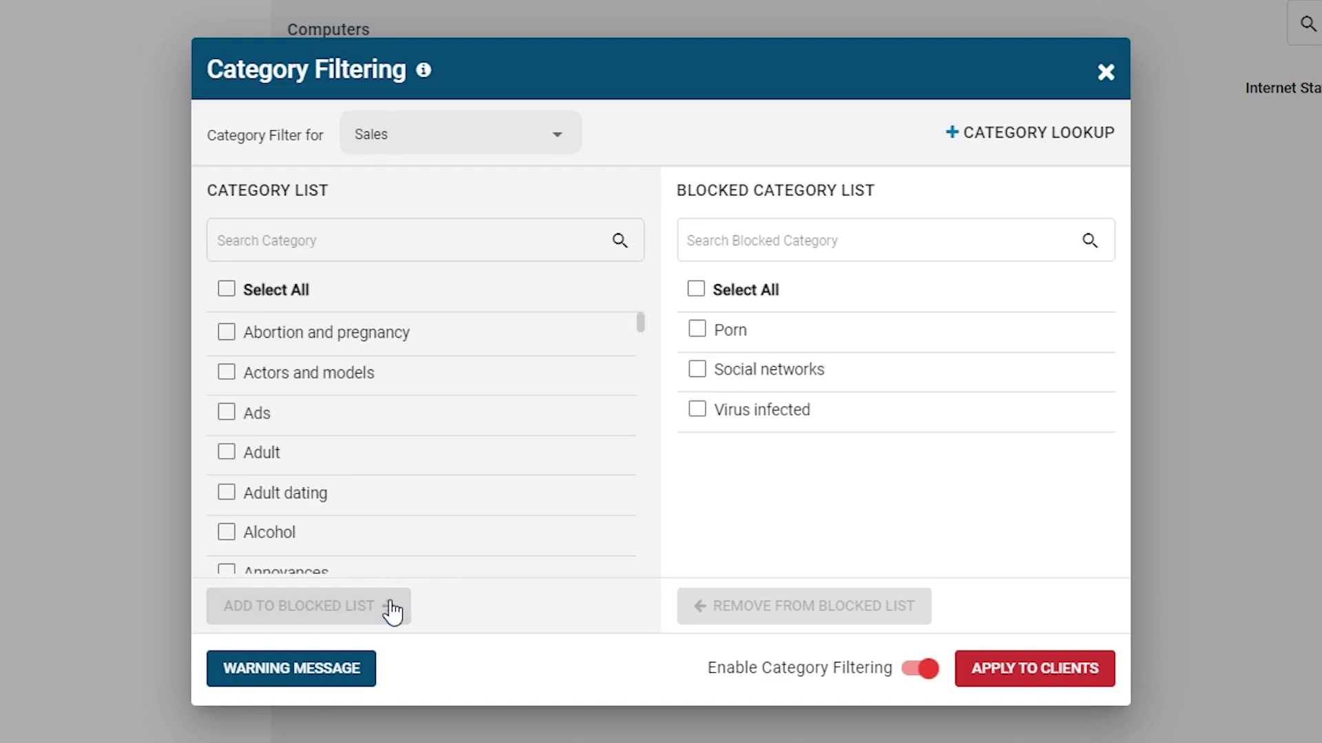
click(1021, 685)
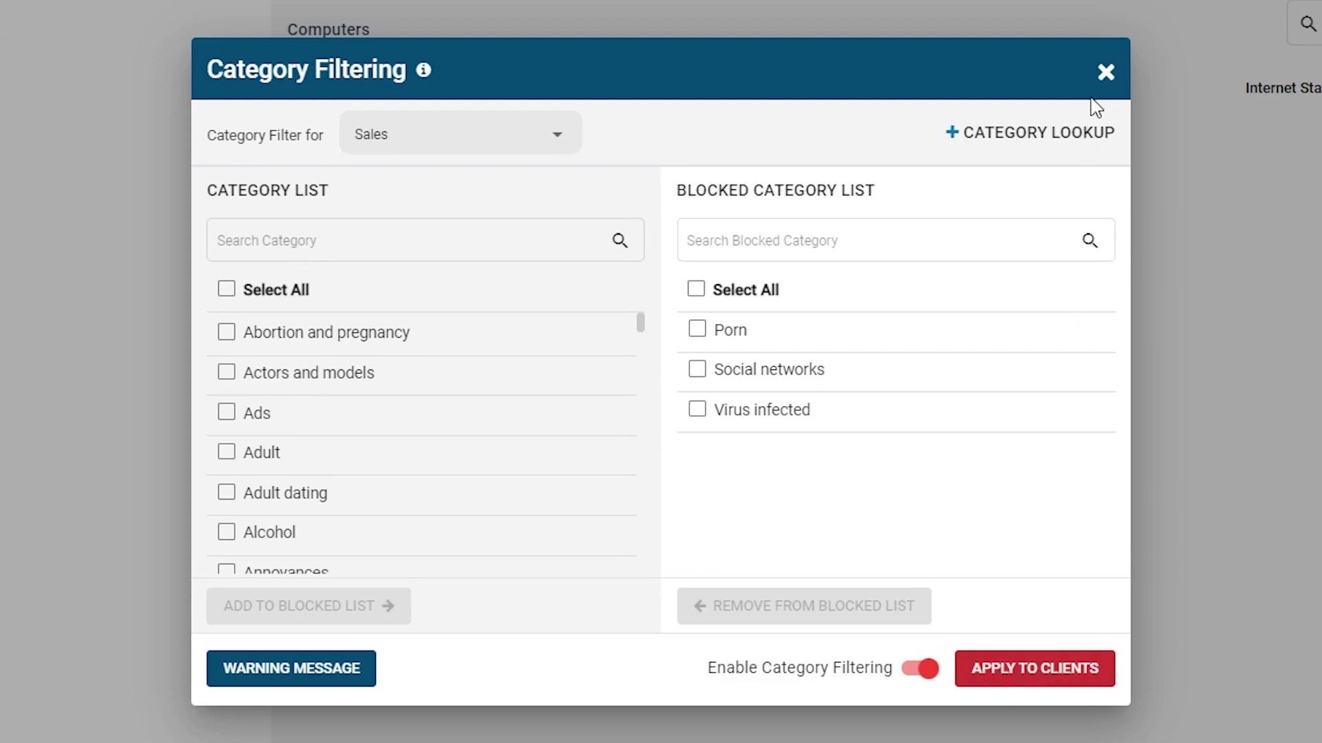
Close the Sales Category Filtering dialog to return to the Computers page.
click(1105, 73)
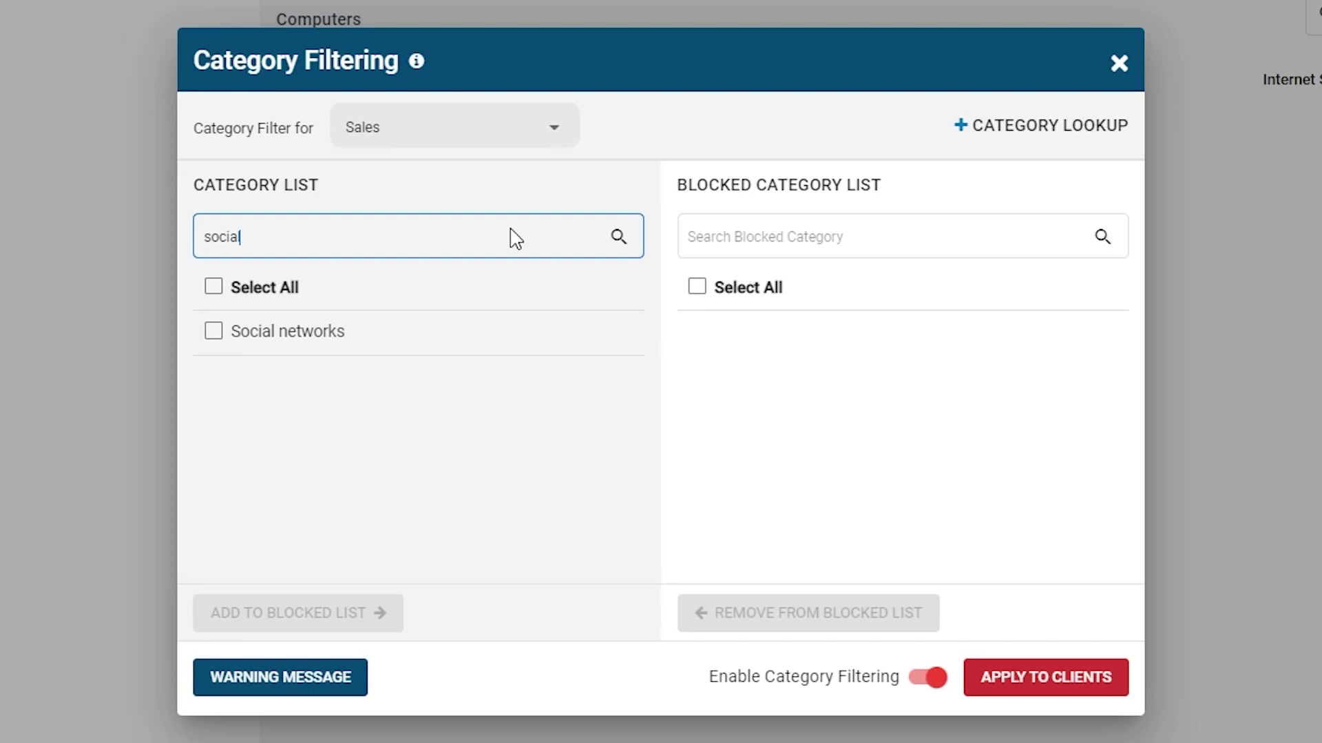
click(362, 333)
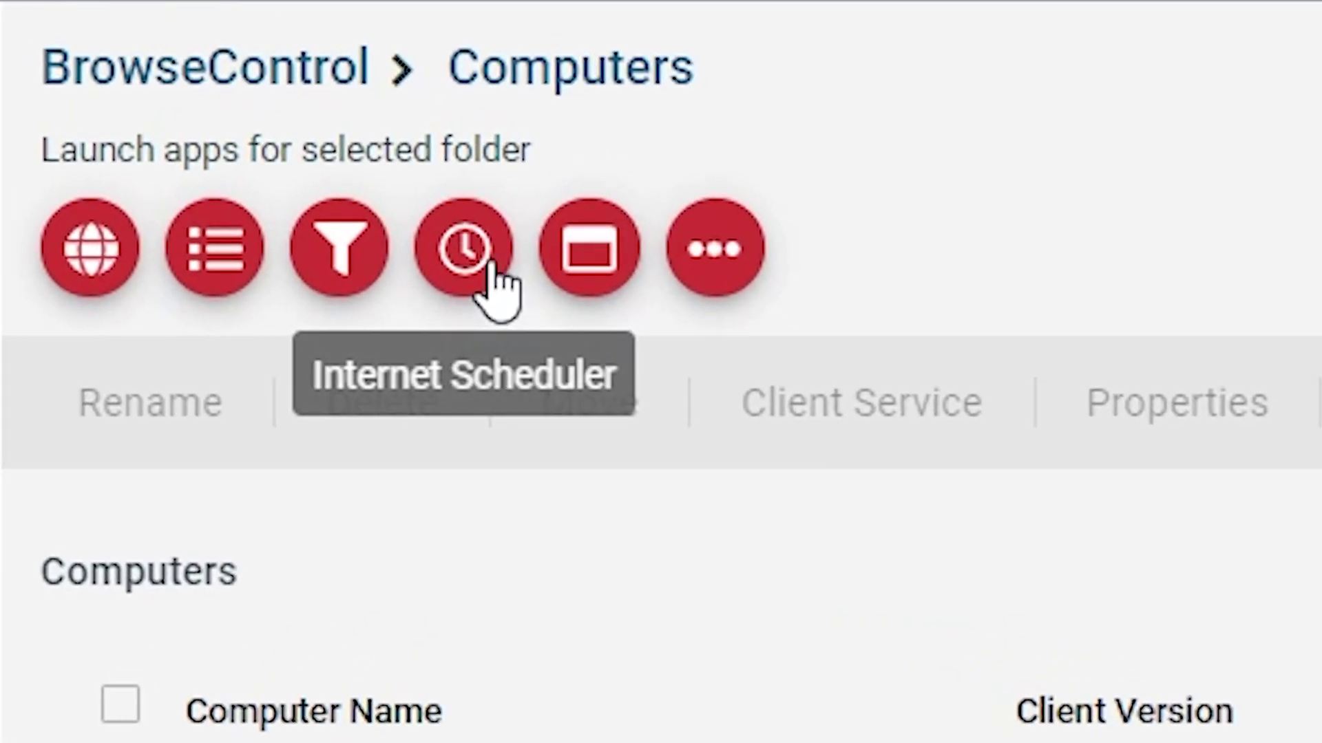
Open the Internet Scheduler for the Accounting group.
click(494, 269)
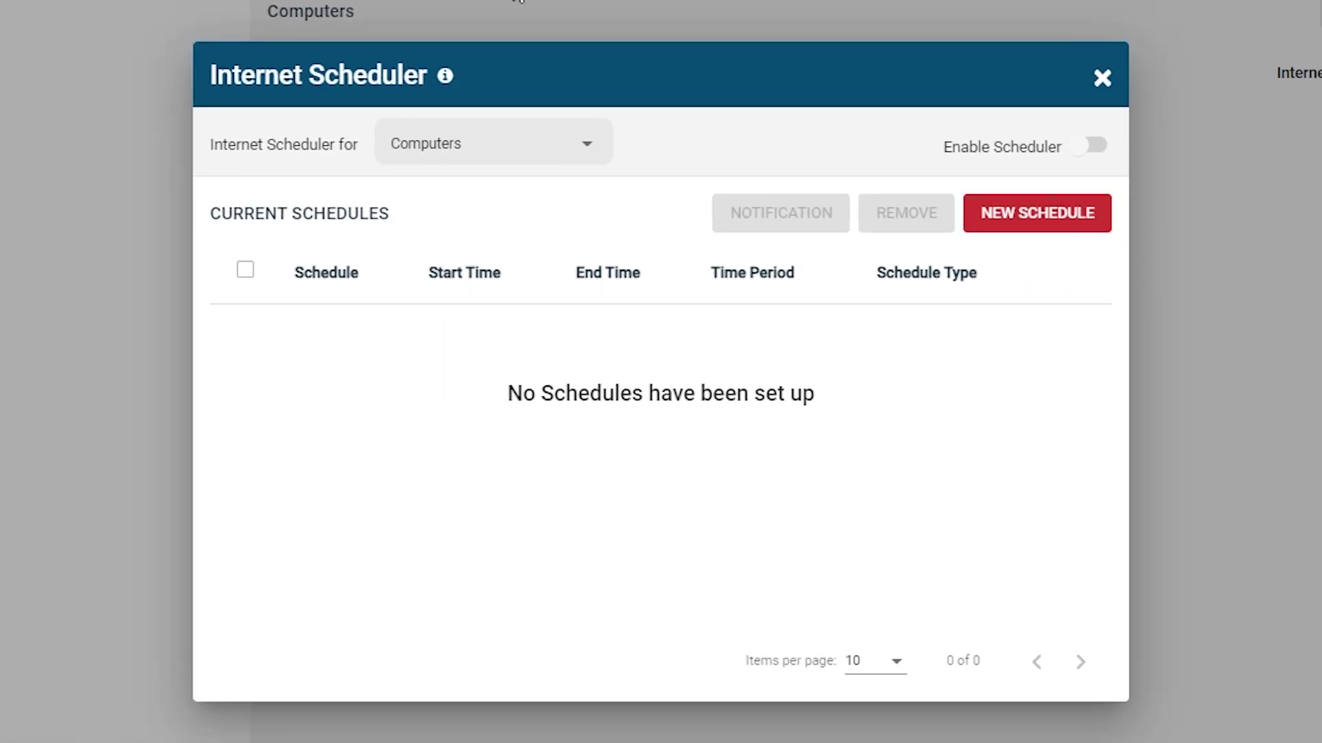
click(555, 145)
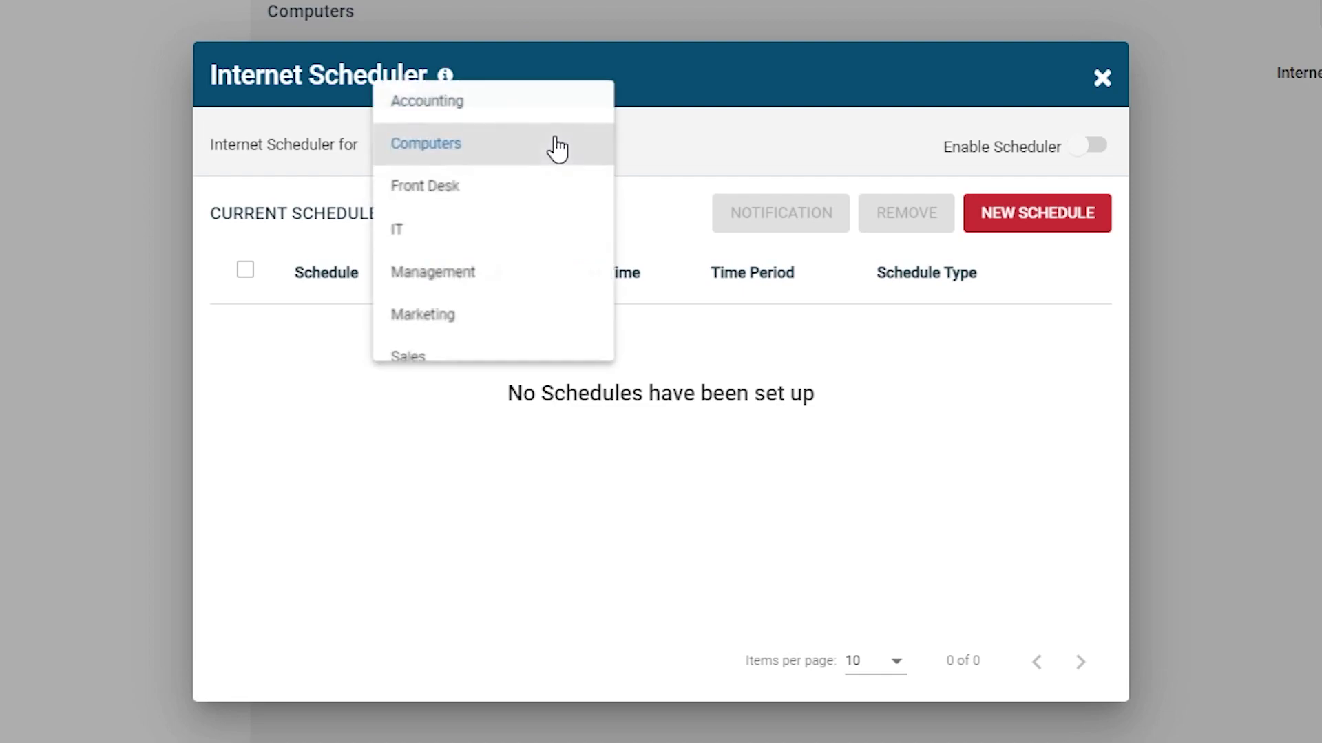
click(485, 113)
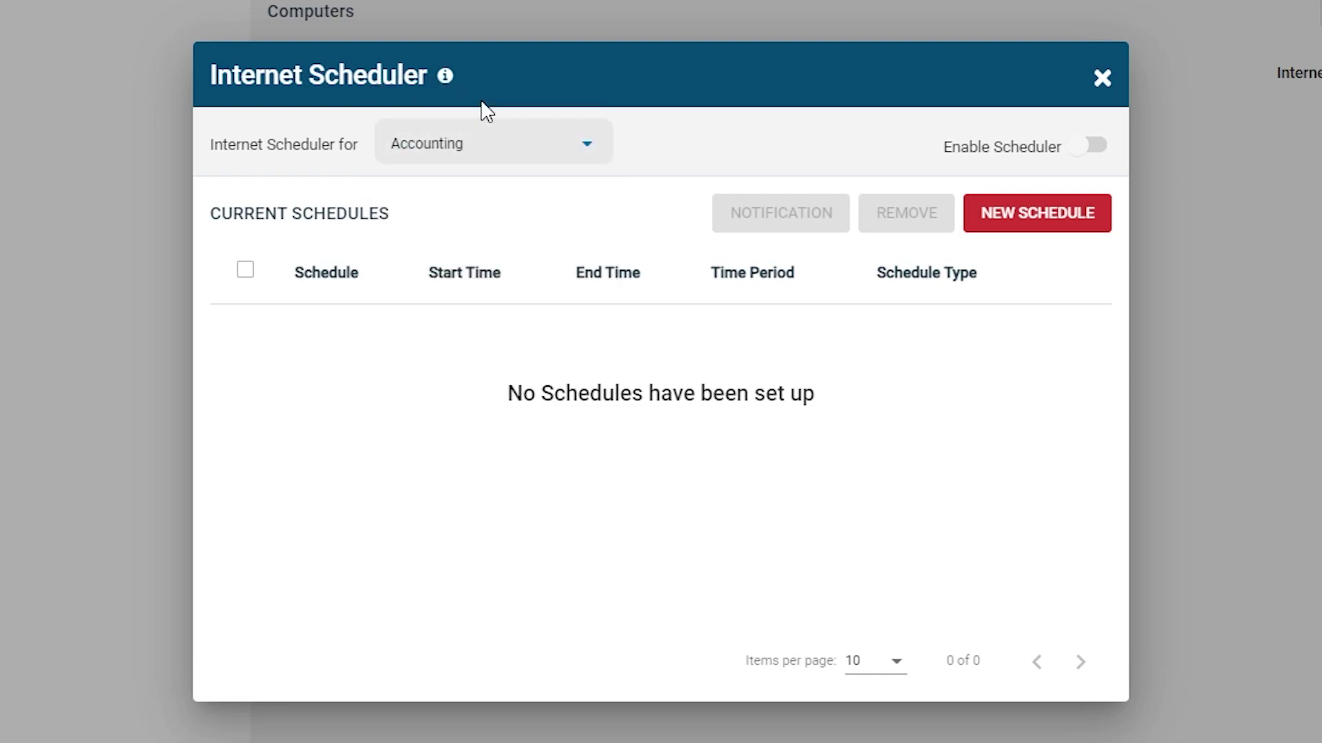
Add a Daily 12:00–13:00 schedule that uses a Custom Blocked List.
click(975, 236)
click(249, 301)
text(1200)
key(Tab)
text(1300)
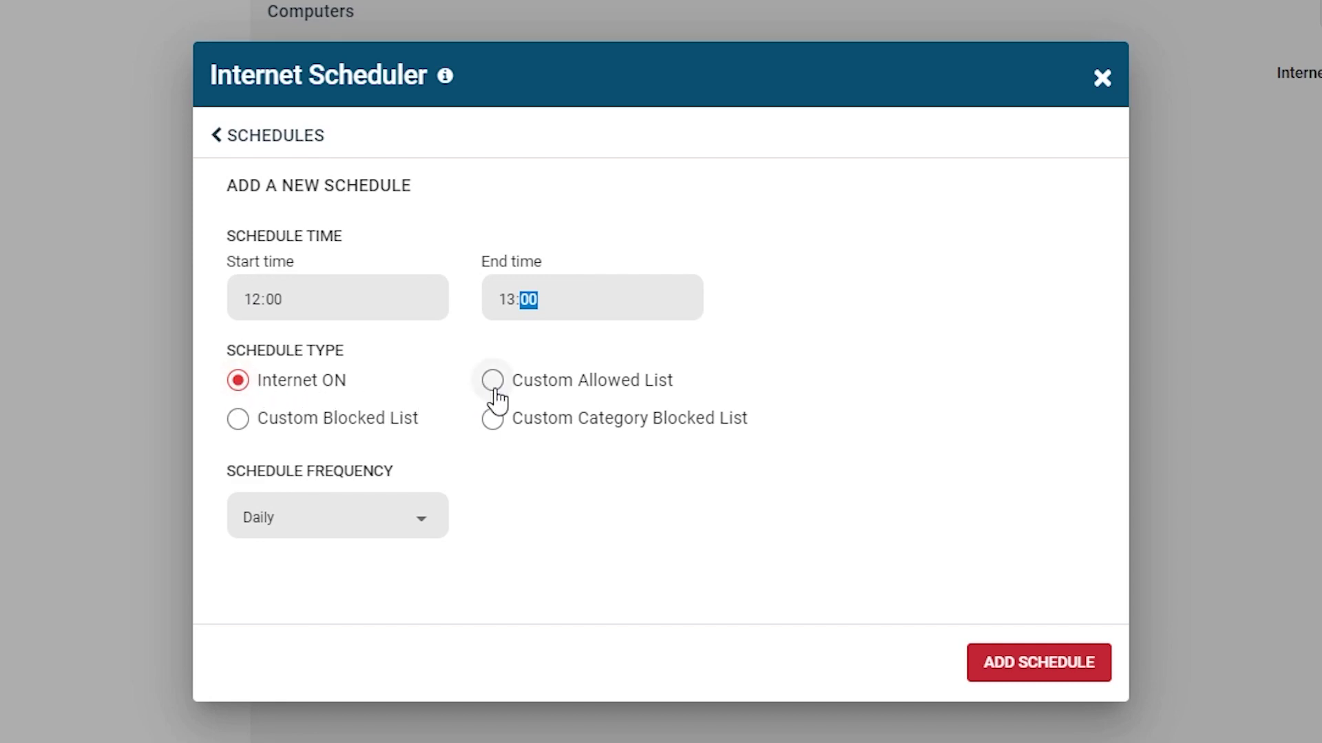
click(238, 419)
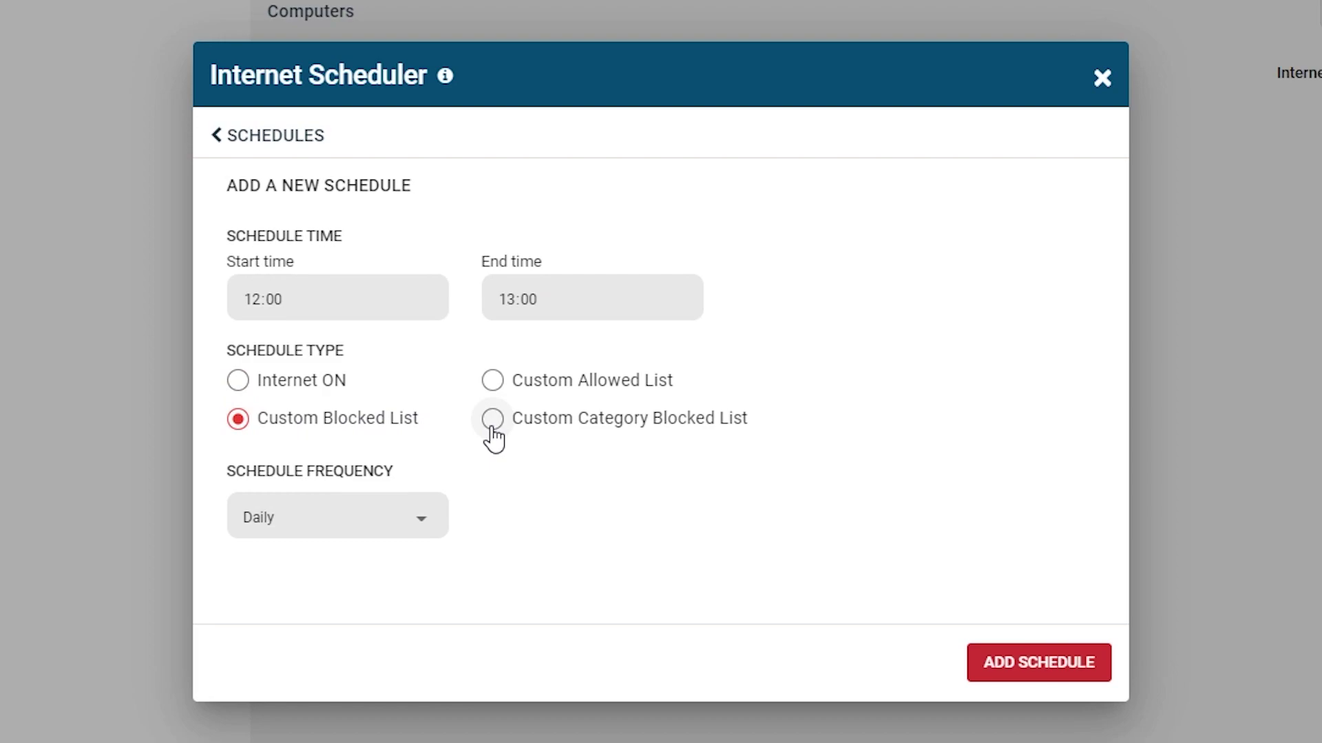
click(427, 532)
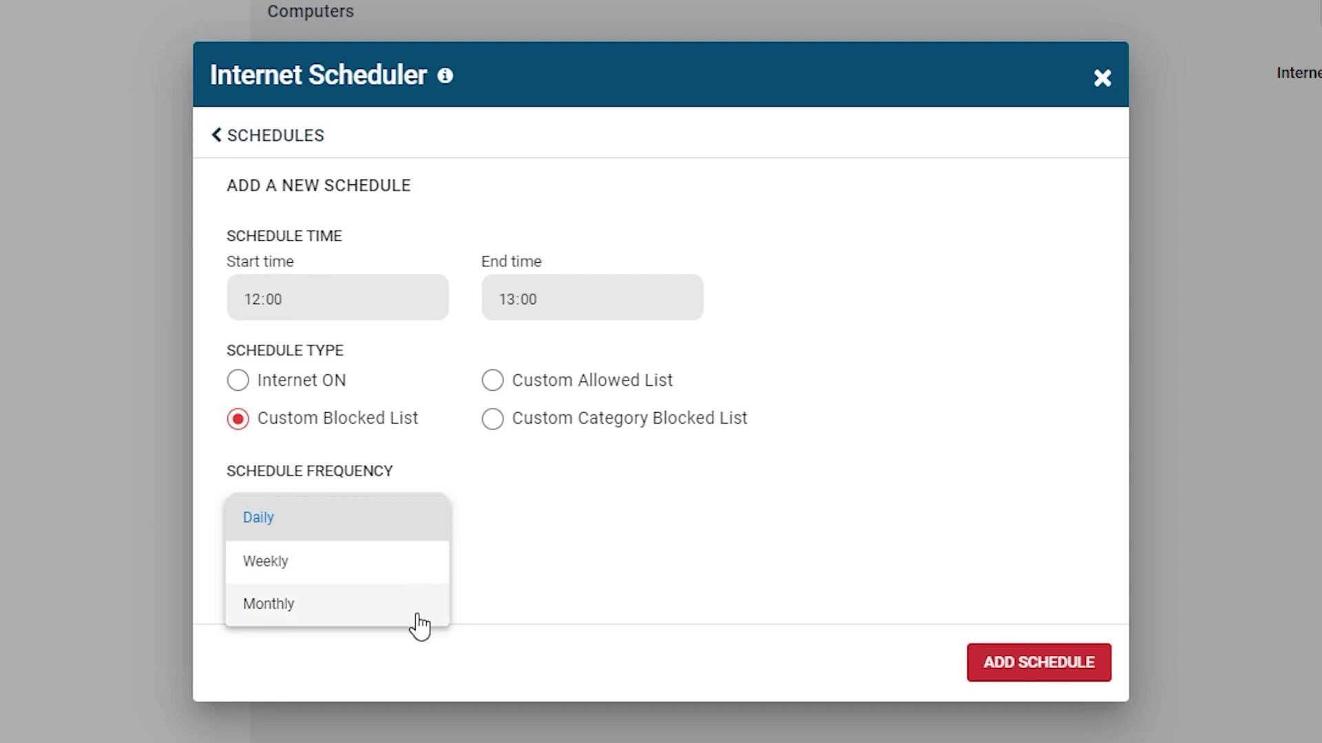
click(991, 671)
click(992, 671)
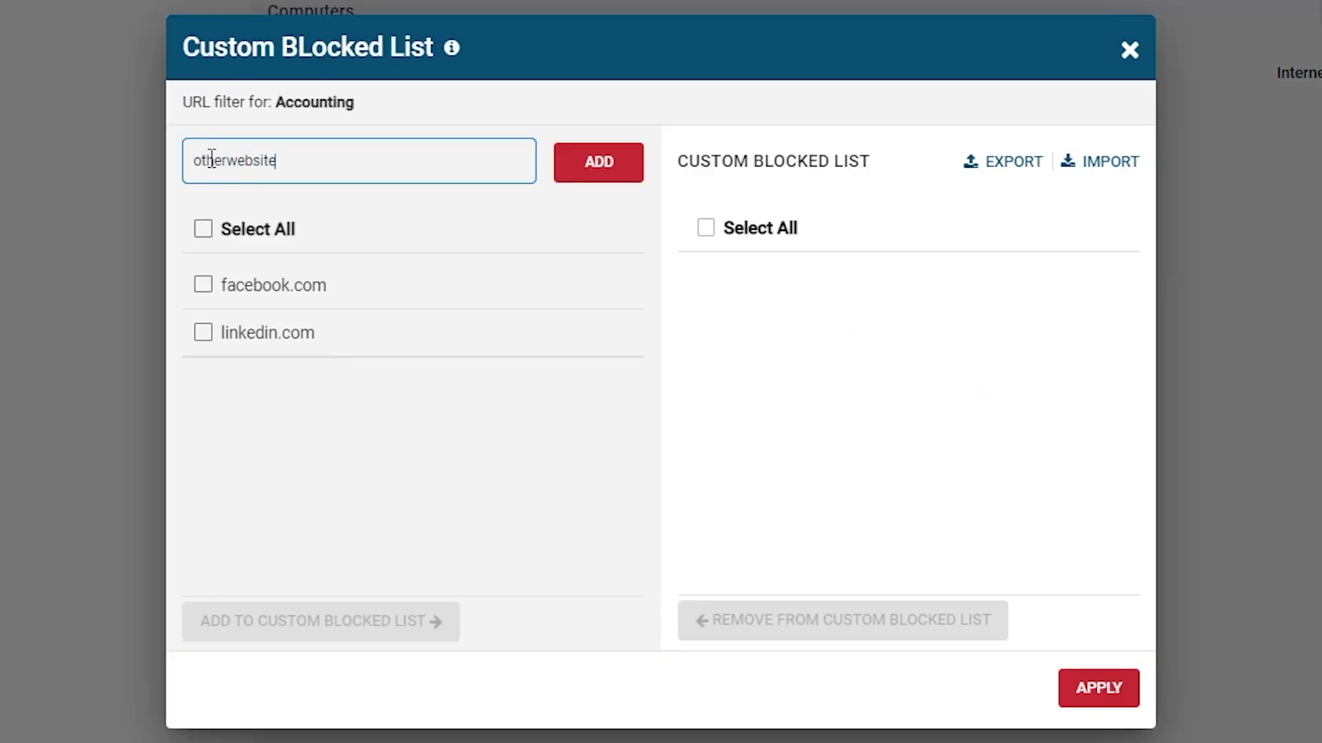
Put otherwebsite.com on the custom blocked list and apply it.
text(.com)
key(Return)
click(203, 381)
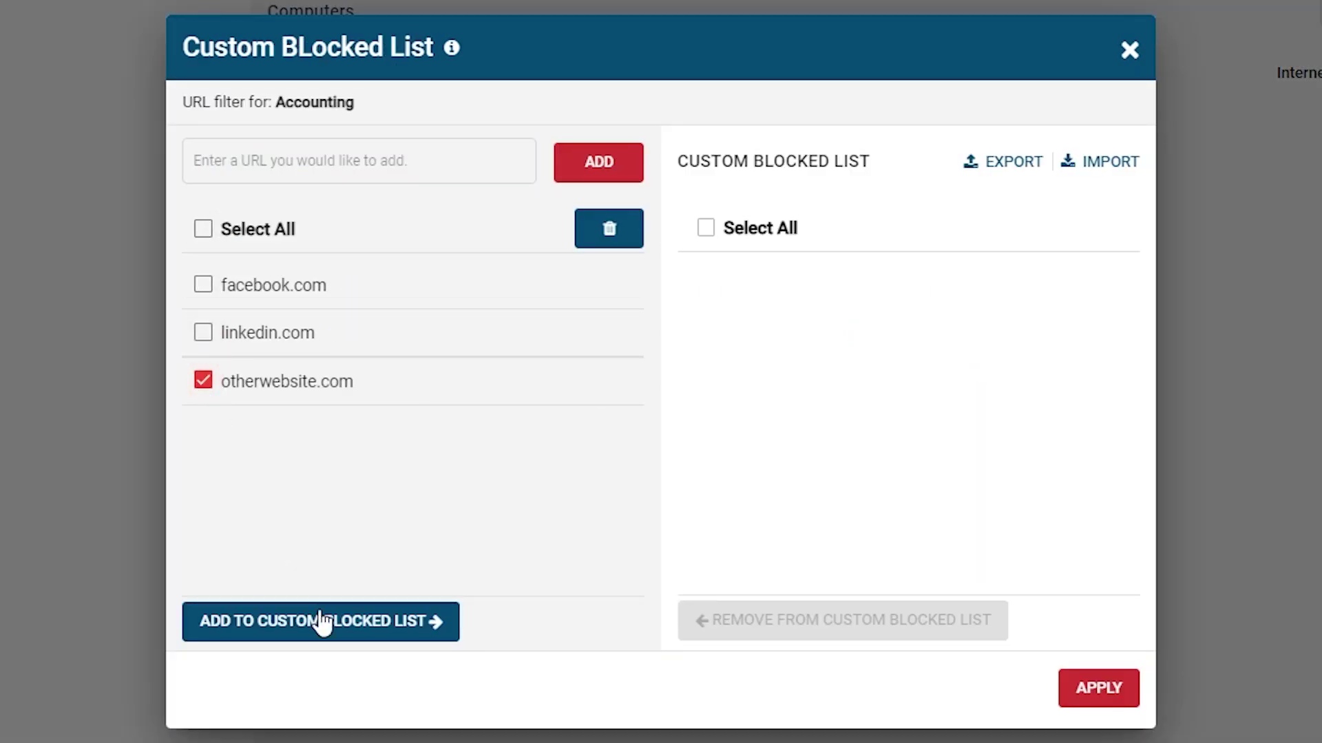
click(307, 609)
click(1070, 690)
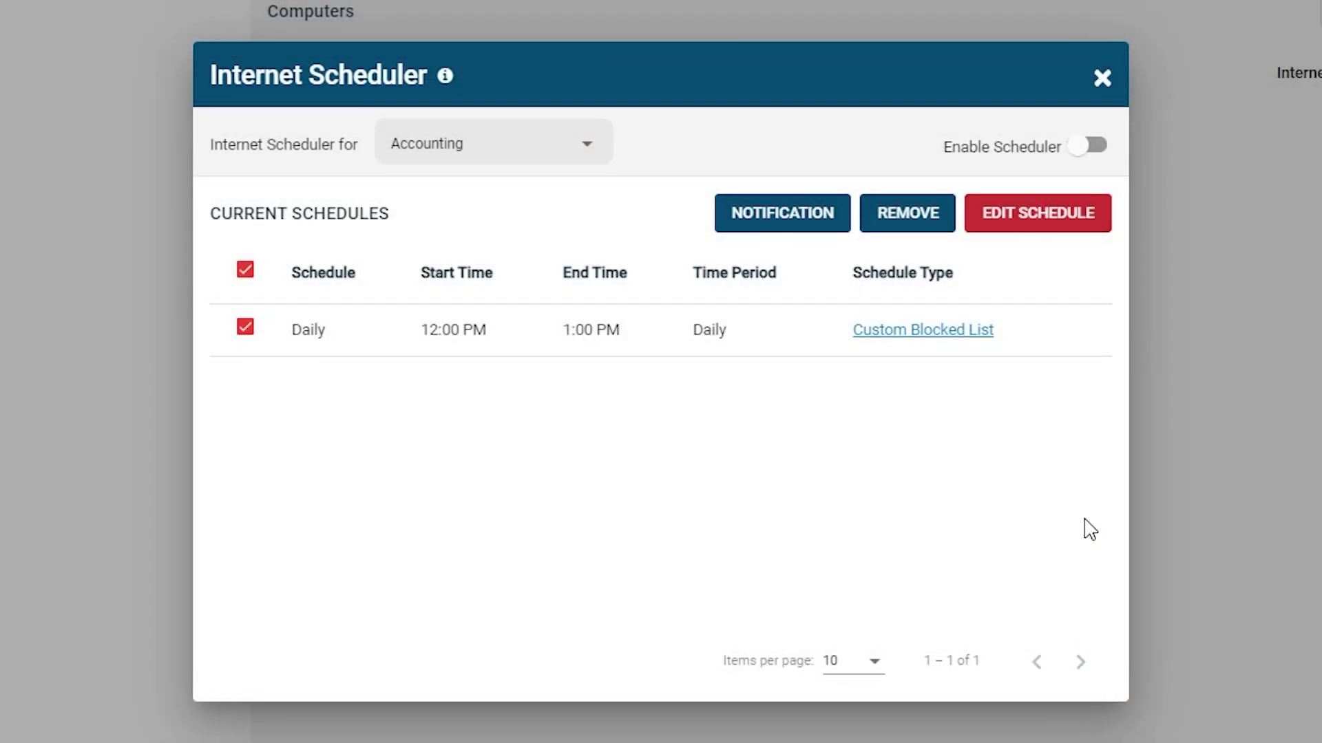